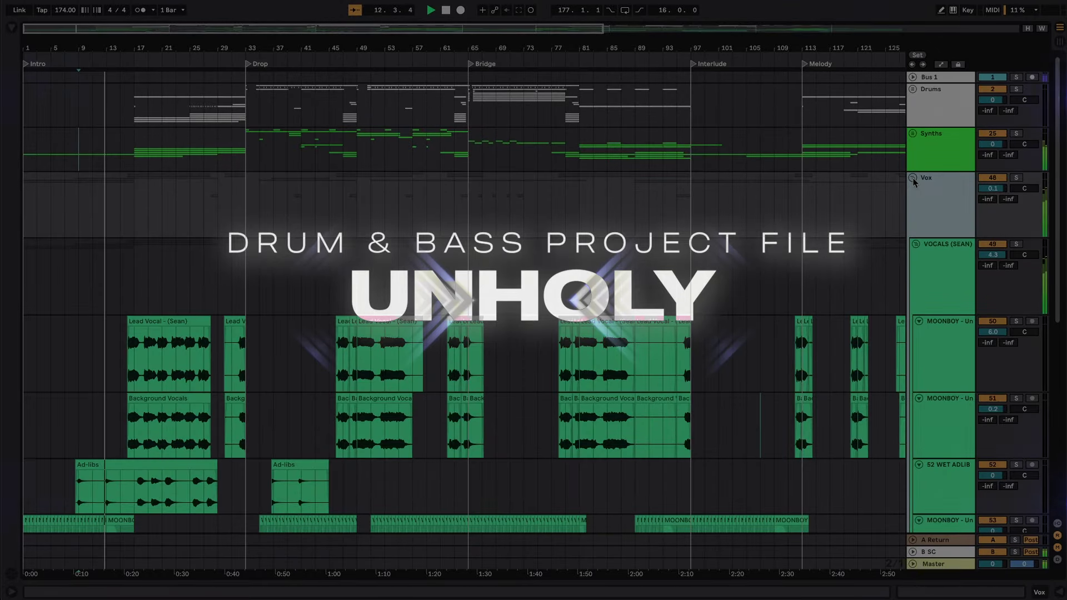
# Unfold the Synths group in the arrangement to show its individual tracks.
pyautogui.press('+')
pyautogui.press('+')
pyautogui.press('+')
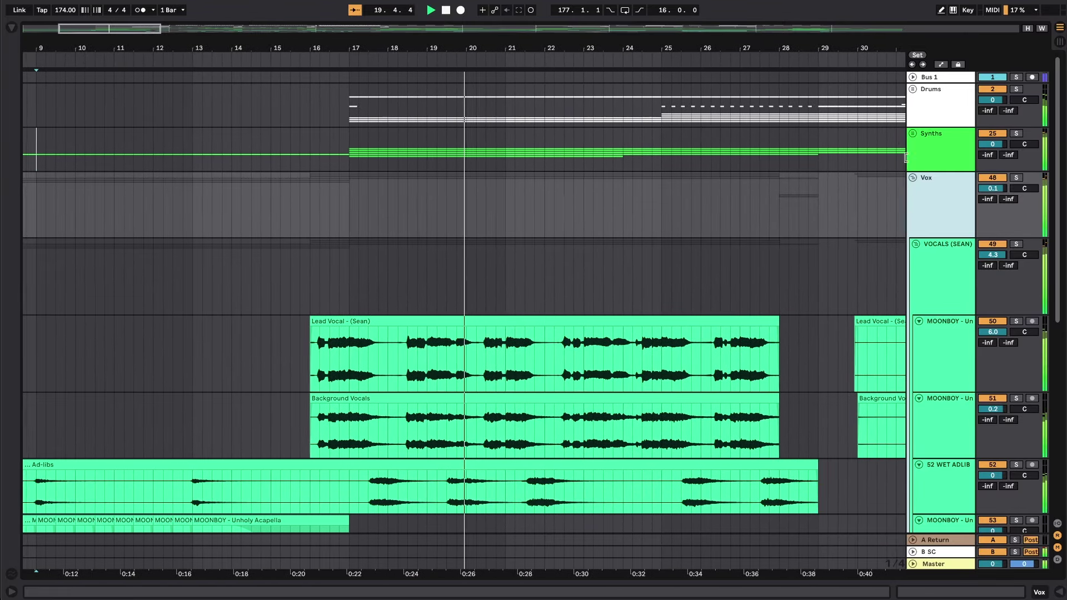
pyautogui.click(911, 139)
pyautogui.click(912, 134)
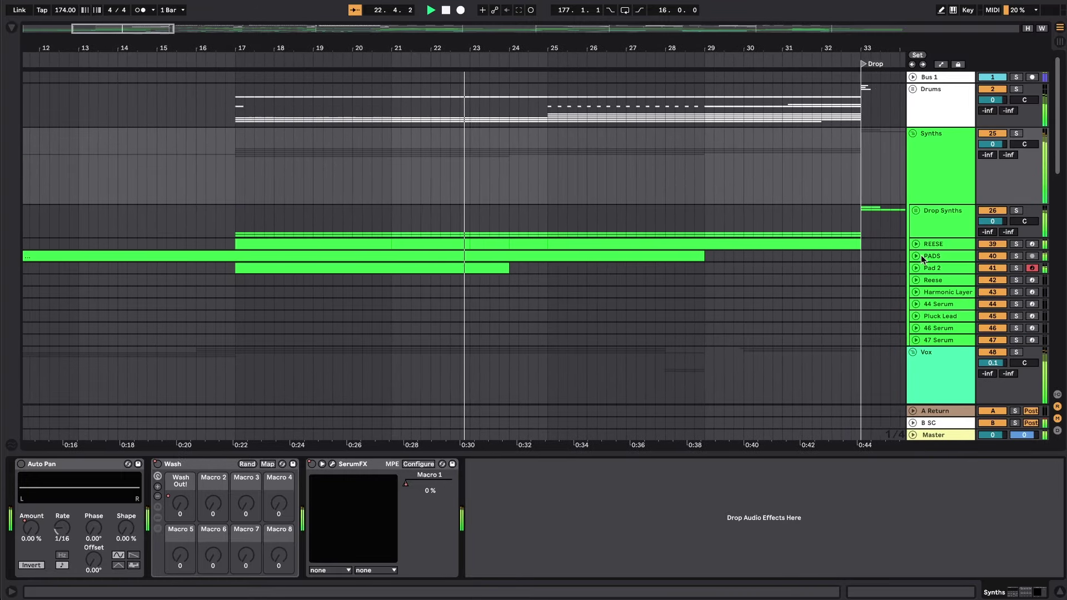
# Unfold the Drop Synths group, expand Serum track 37 and show its device chain.
pyautogui.click(914, 207)
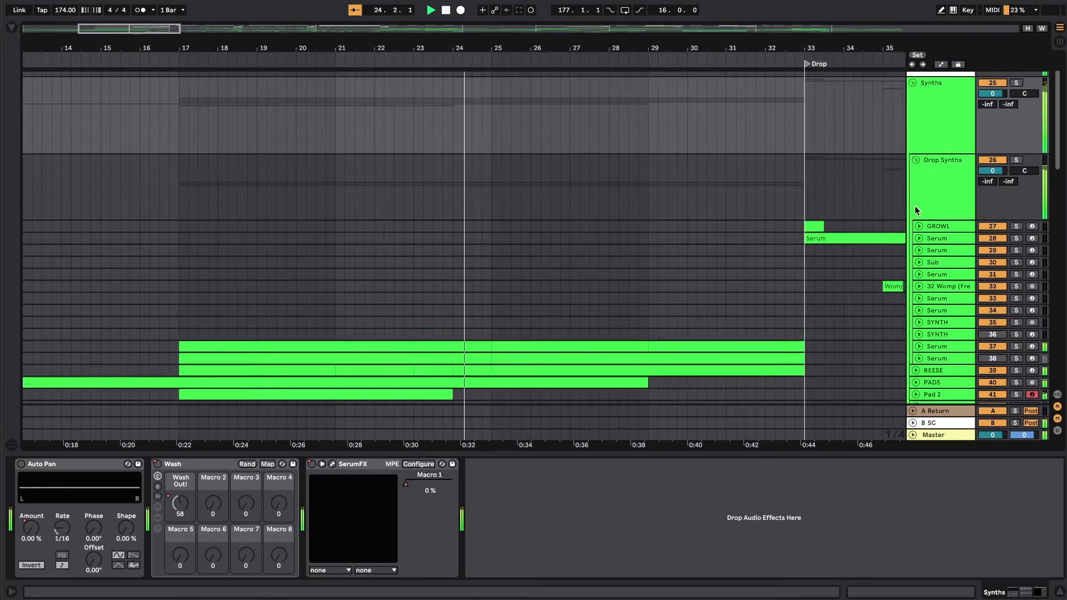
pyautogui.click(919, 279)
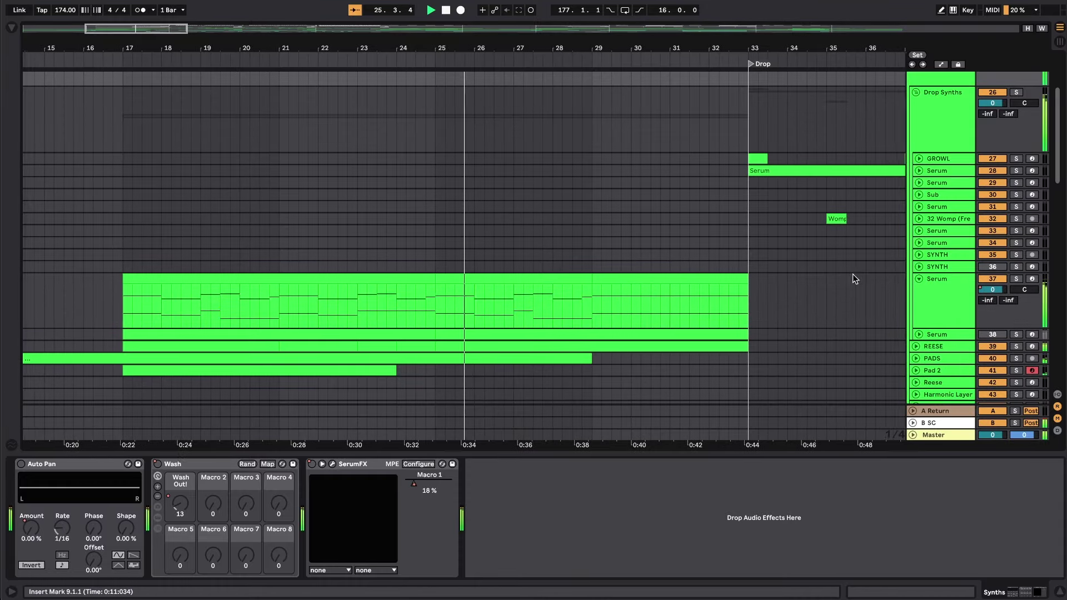
pyautogui.click(925, 281)
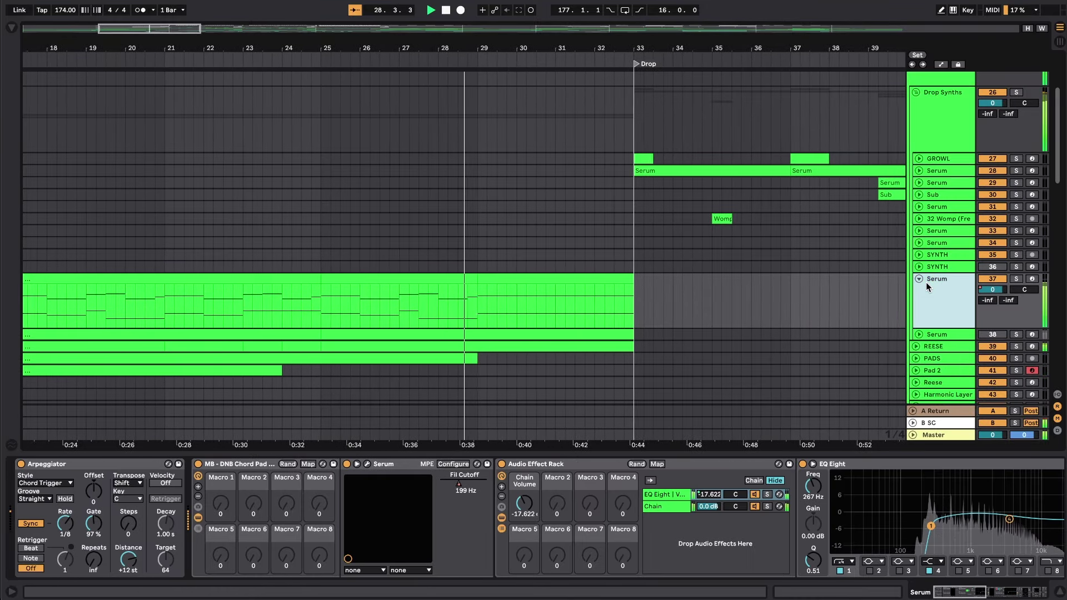
# Fold the Synths and Vox groups and fit the arrangement to the window's width.
pyautogui.scroll(4, 925, 282)
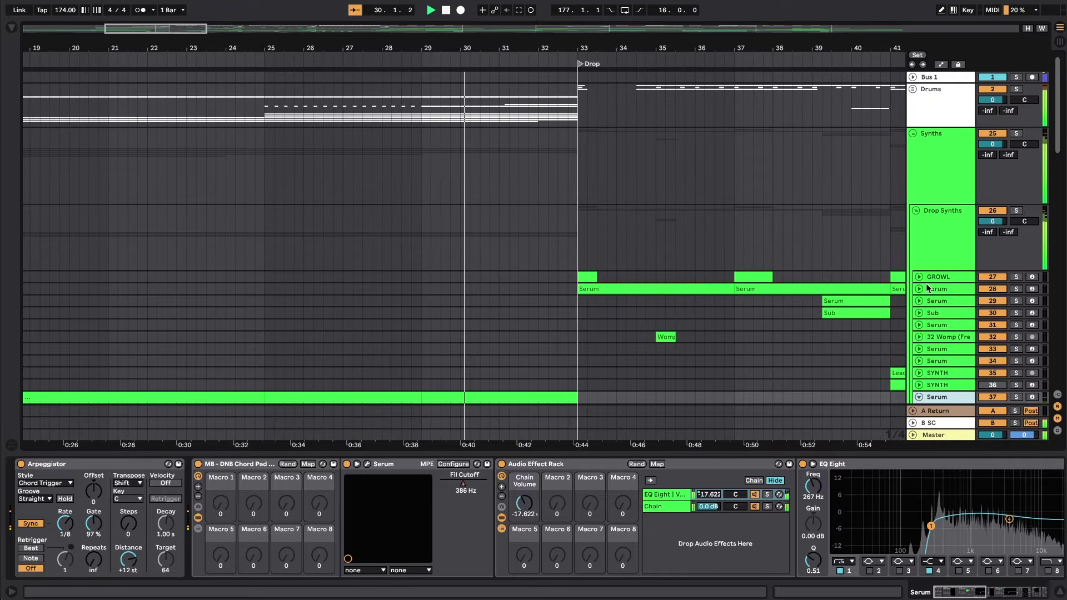
pyautogui.click(913, 134)
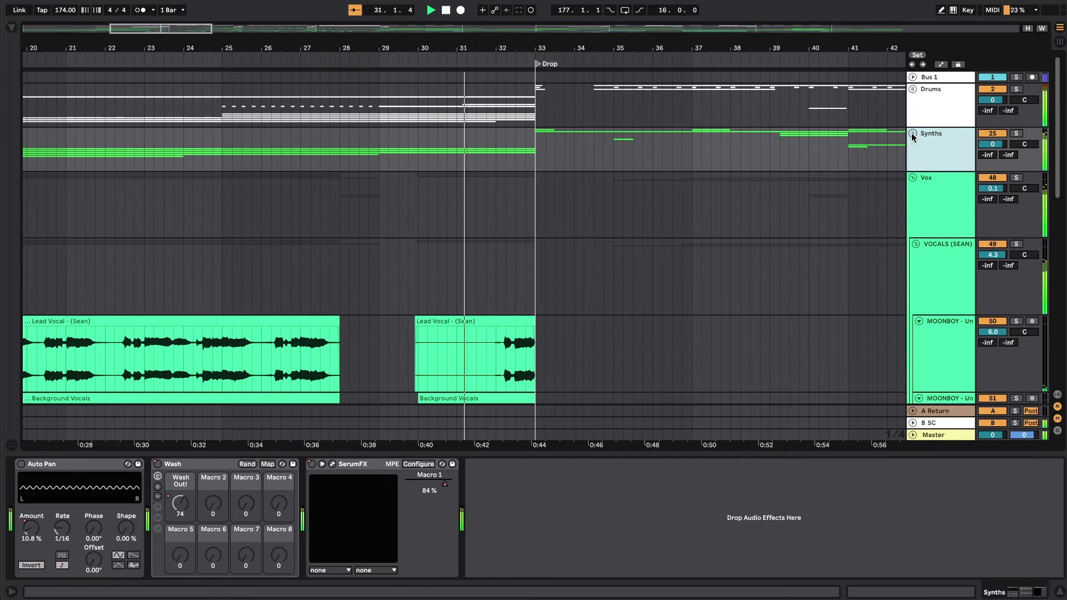
pyautogui.click(913, 178)
pyautogui.press('w')
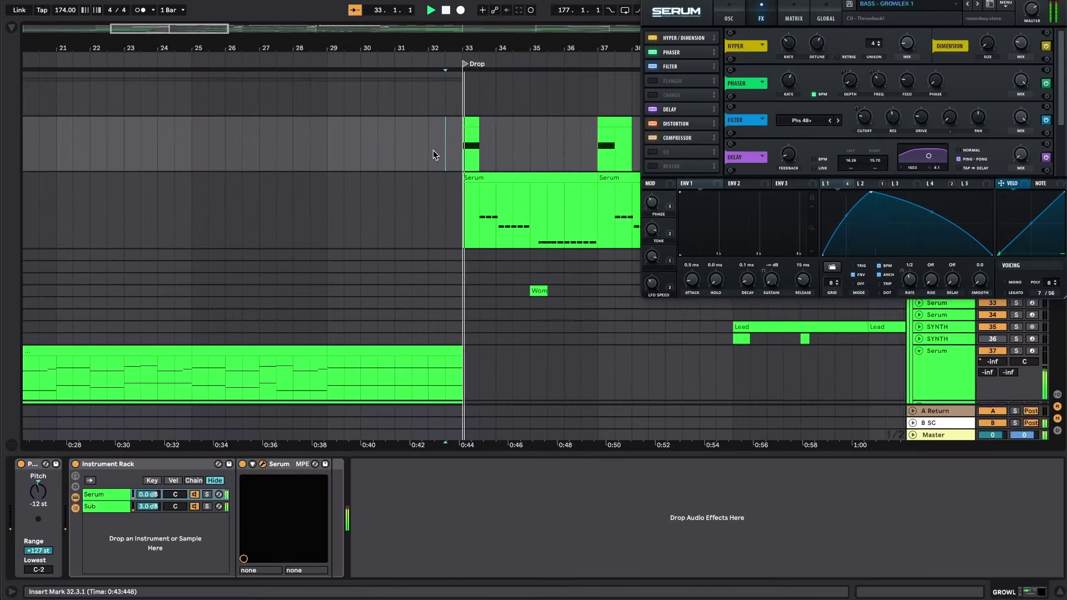
# Expand the REESE track's clips inside the Synths group, and fold the whole group.
pyautogui.click(262, 464)
pyautogui.scroll(-7, 433, 155)
pyautogui.click(918, 243)
pyautogui.click(917, 230)
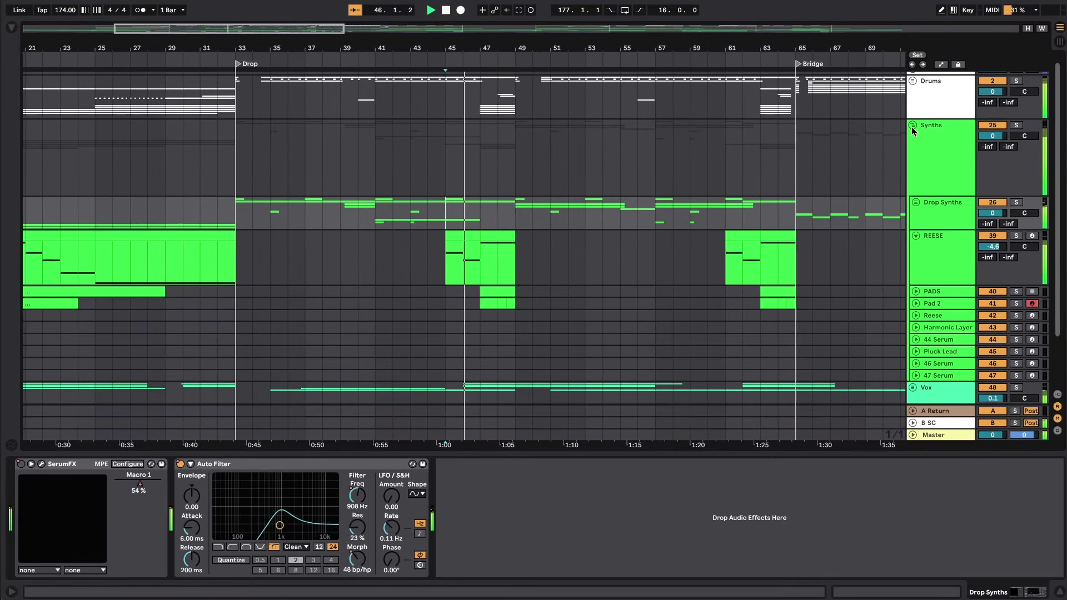
pyautogui.click(912, 126)
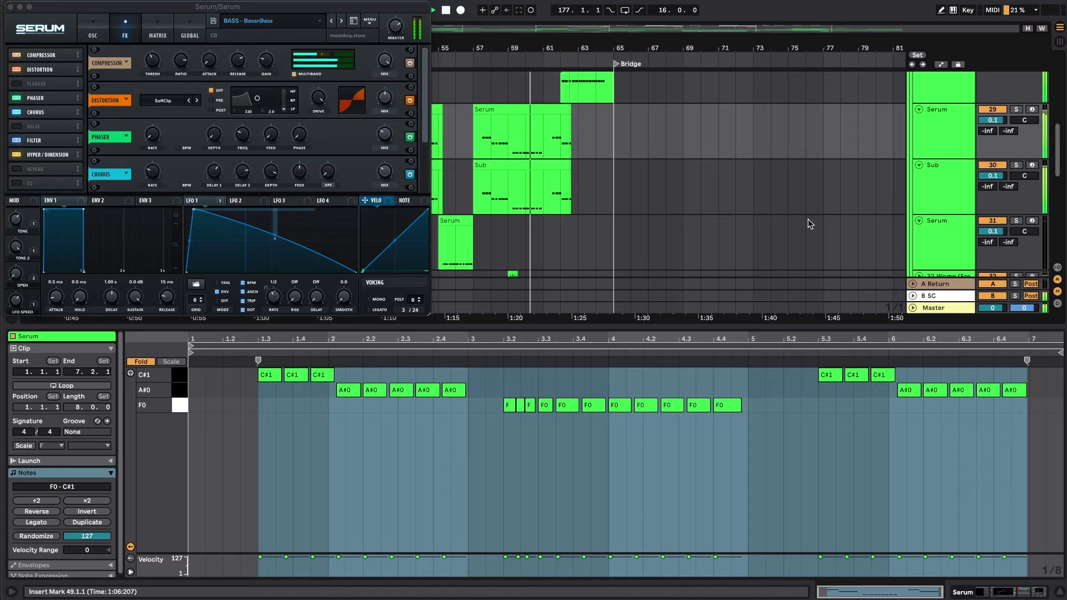
# Minimize the expanded bass tracks in the Drop Synths group and place the insert marker at 76.1.1.
pyautogui.scroll(-3, 809, 223)
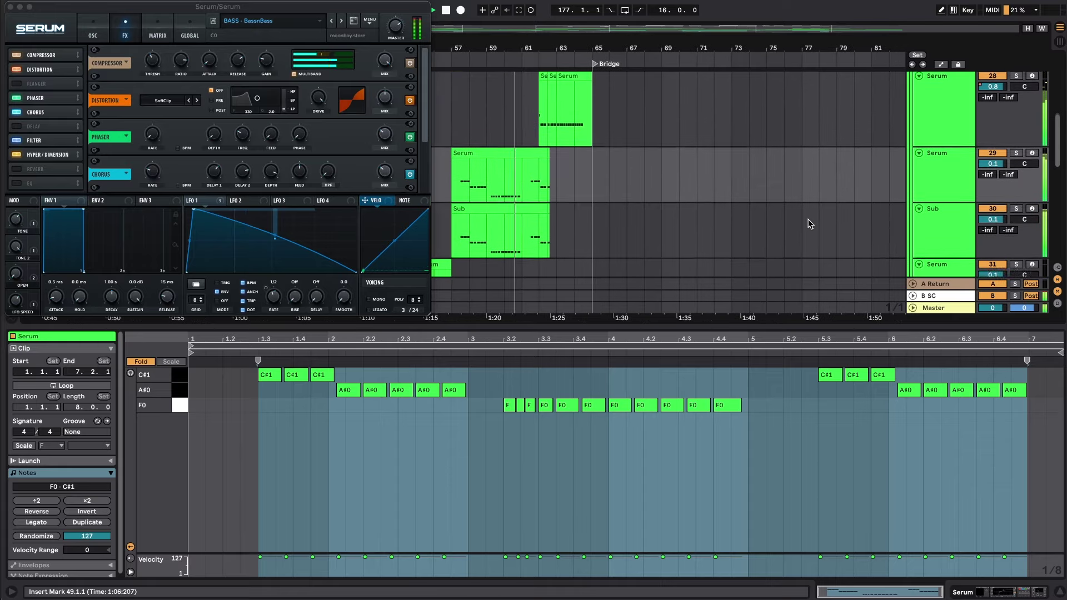
pyautogui.click(959, 195)
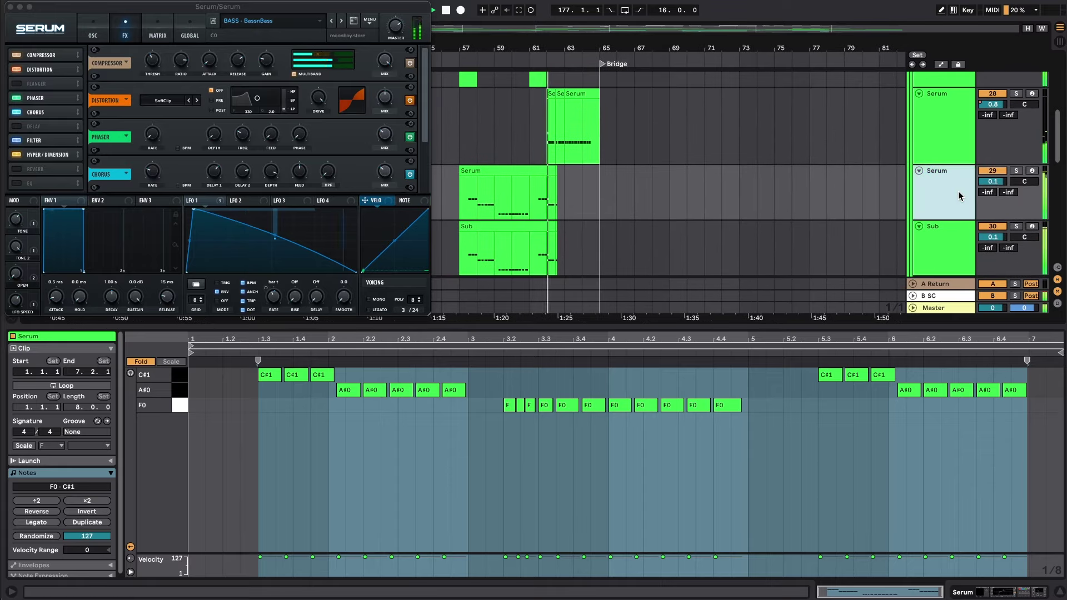
pyautogui.press('super+a')
pyautogui.click(918, 171)
pyautogui.click(784, 162)
pyautogui.scroll(-5, 783, 161)
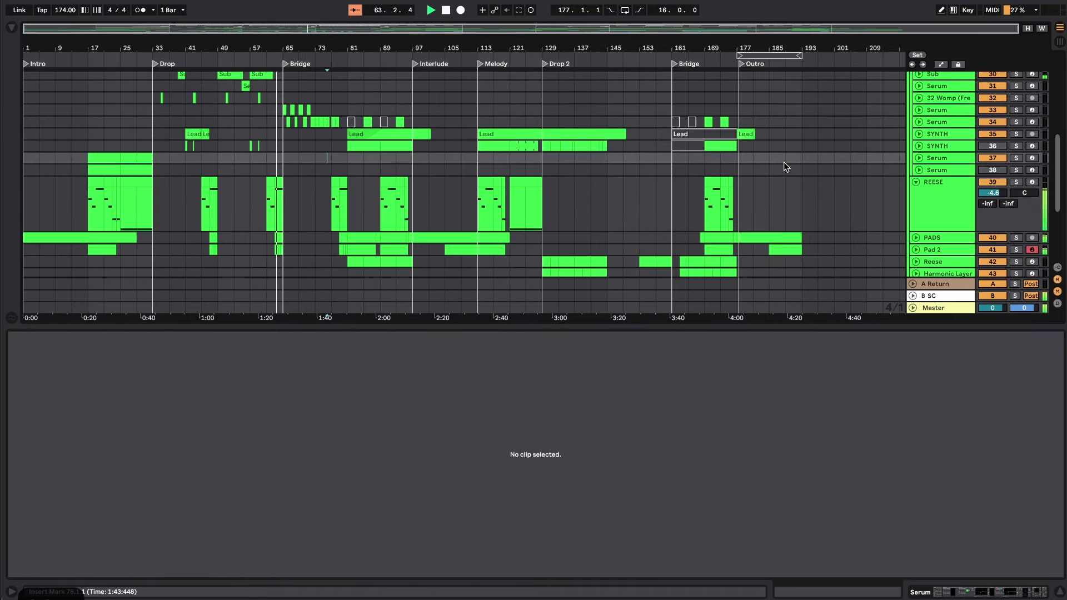
# Fold the Synths group and hide the empty clip view.
pyautogui.scroll(10, 783, 162)
pyautogui.click(912, 138)
pyautogui.click(912, 134)
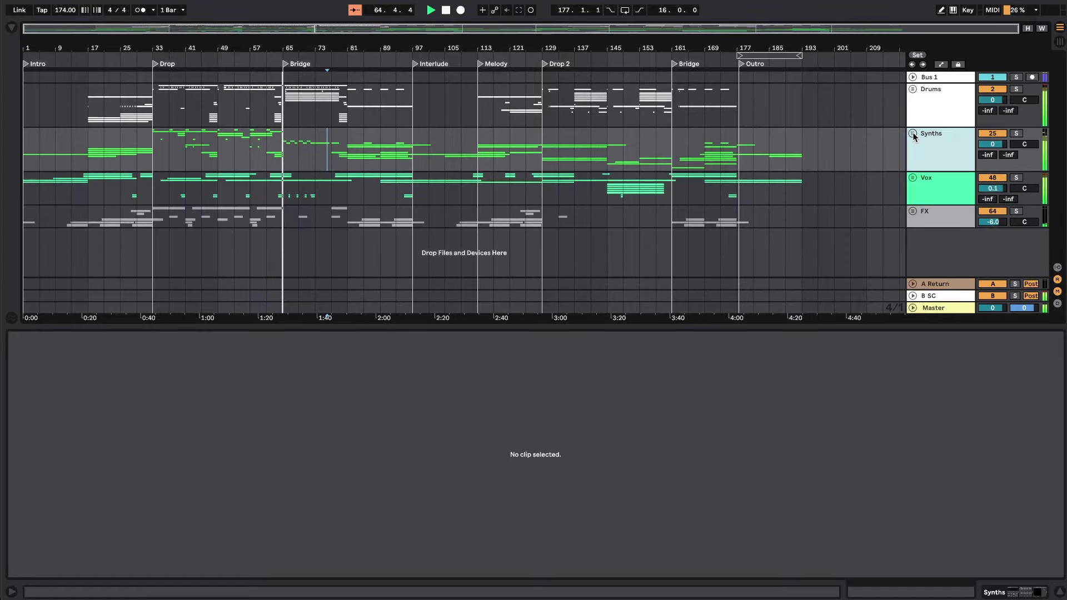
pyautogui.doubleClick(272, 327)
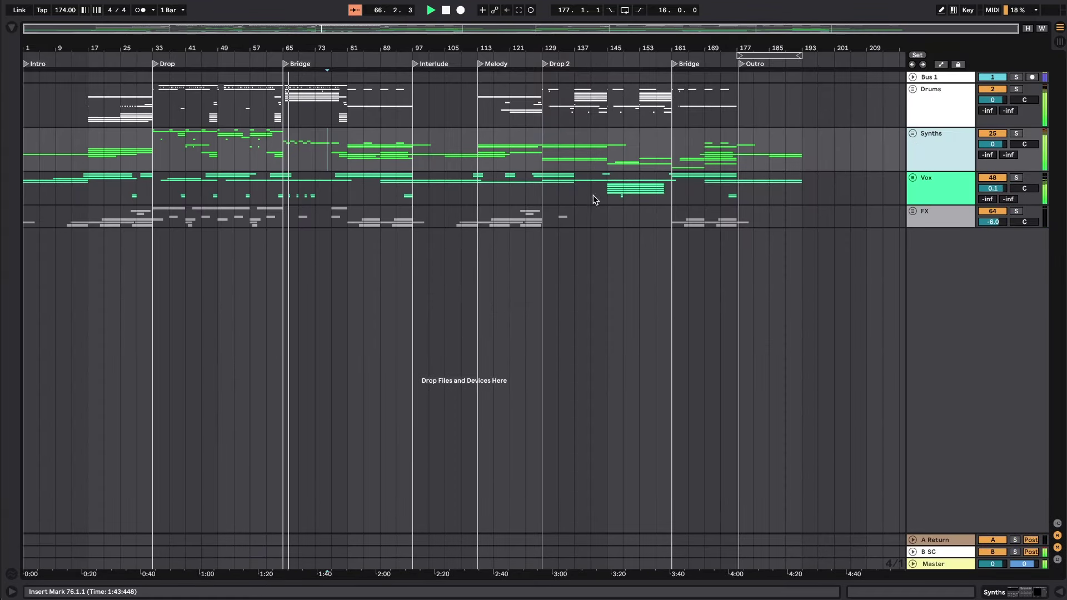
# Unfold the Drums group to inspect its loops, cymbals and hats around the Bridge.
pyautogui.click(912, 89)
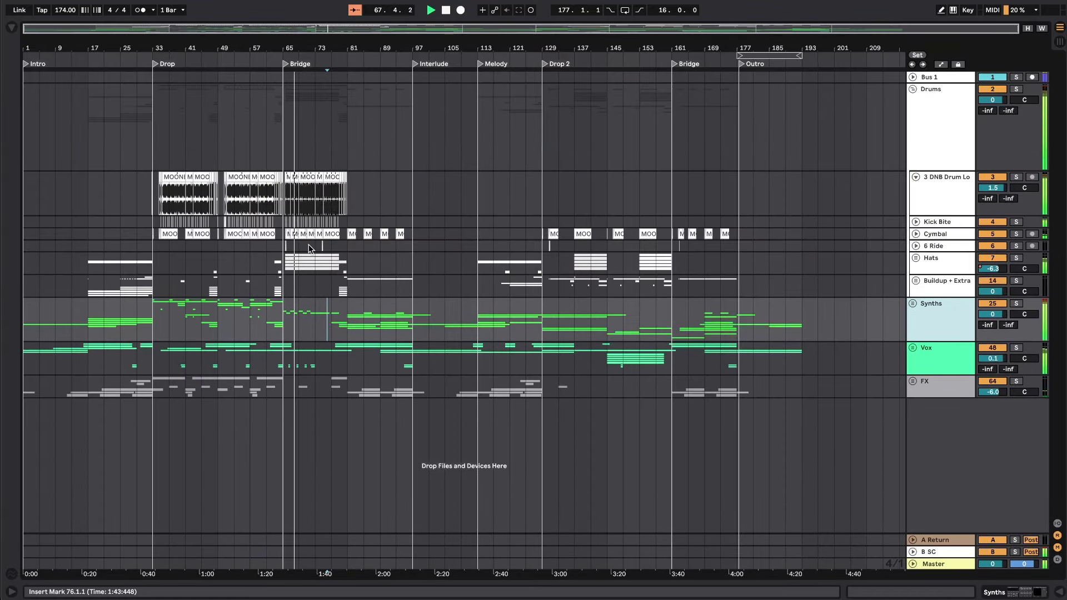
pyautogui.scroll(5, 310, 248)
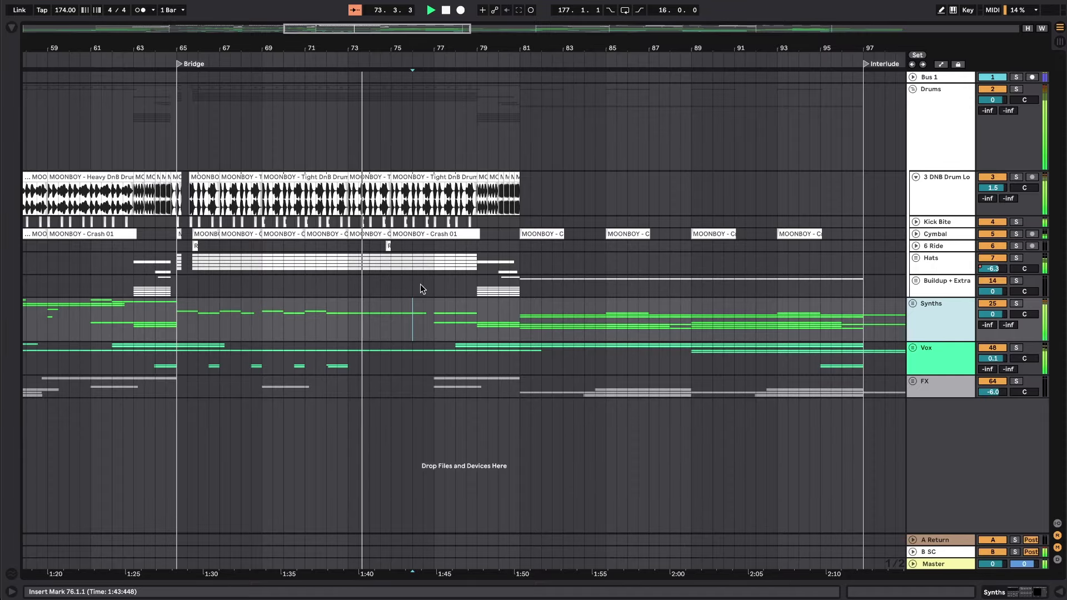
# Unfold the Vox group and examine the lead, background, ad-lib and chop clips across the arrangement.
pyautogui.click(911, 347)
pyautogui.scroll(-10, 910, 345)
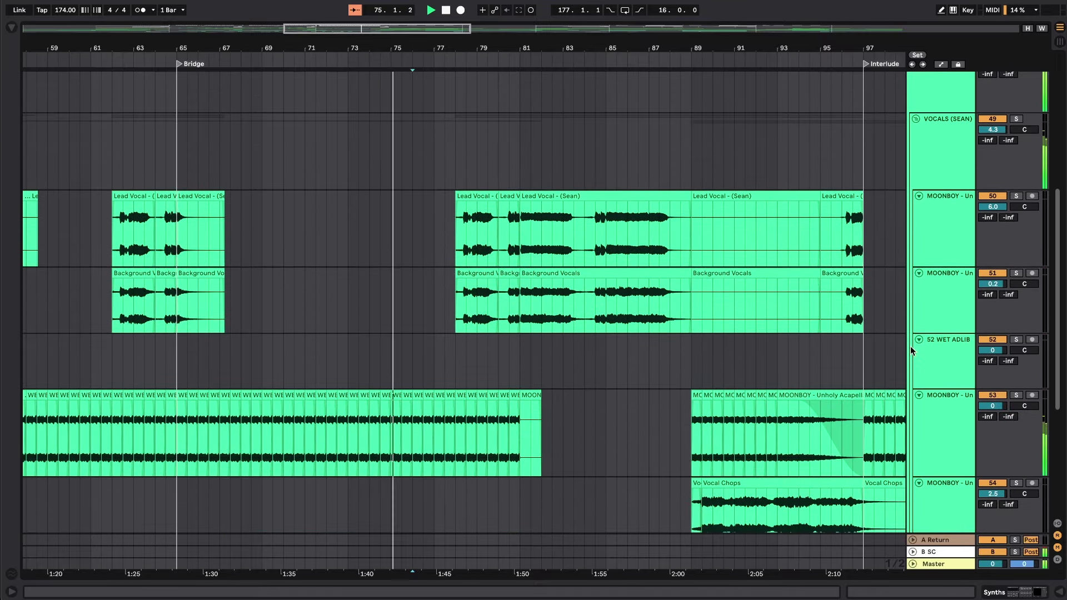
pyautogui.scroll(-3, 838, 316)
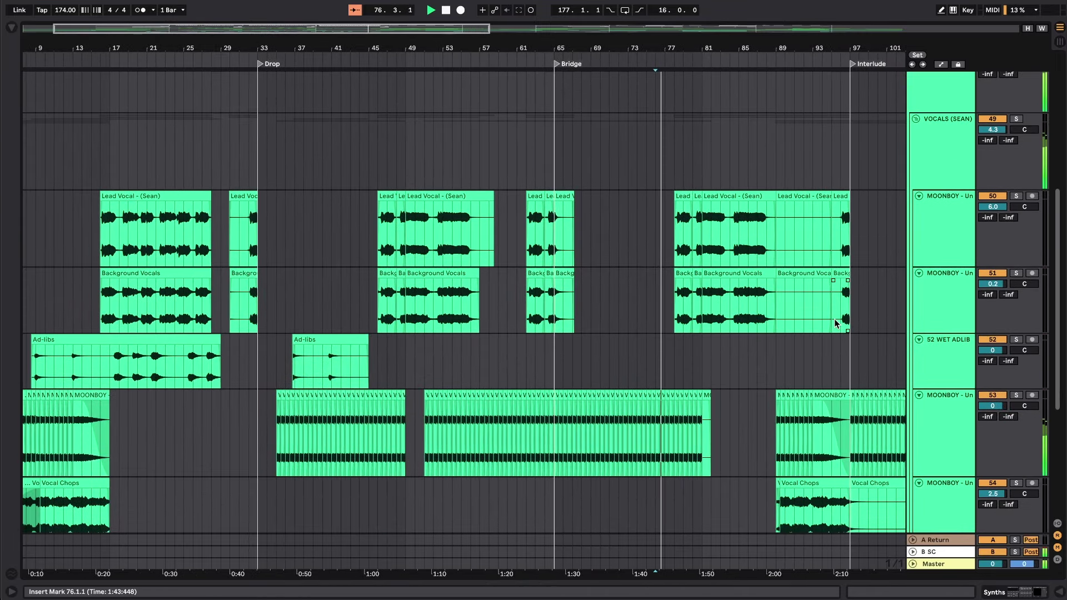
pyautogui.scroll(3, 834, 318)
pyautogui.scroll(-5, 834, 318)
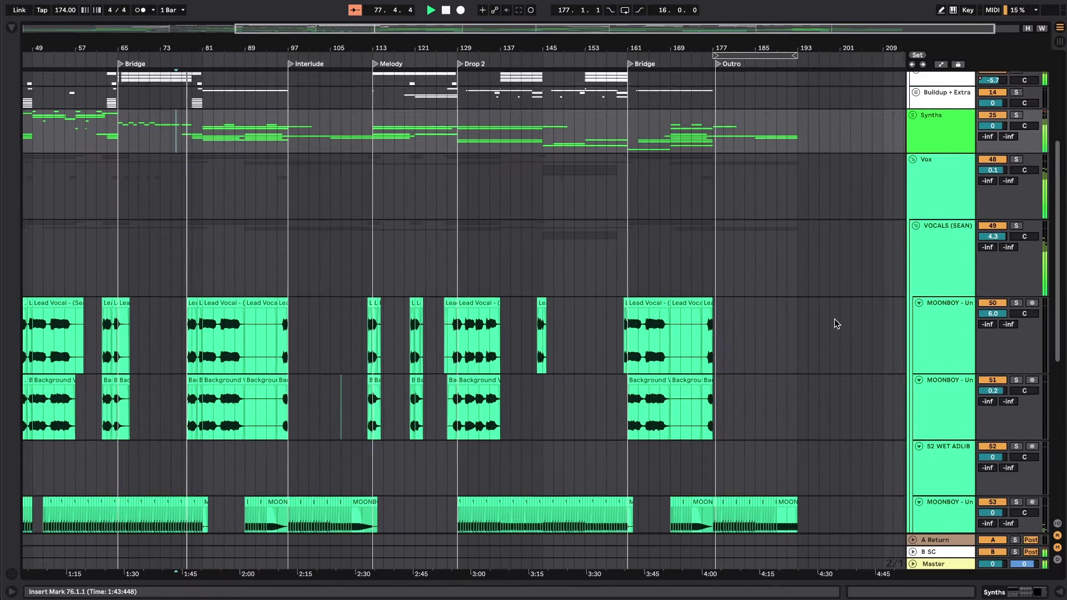
pyautogui.scroll(-4, 836, 323)
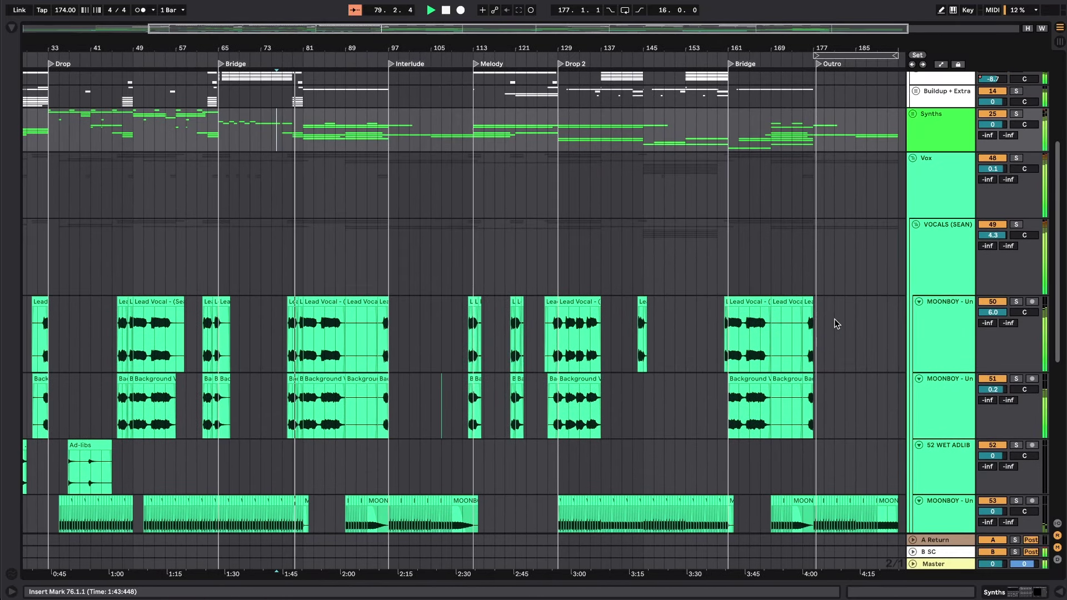
pyautogui.scroll(-2, 834, 324)
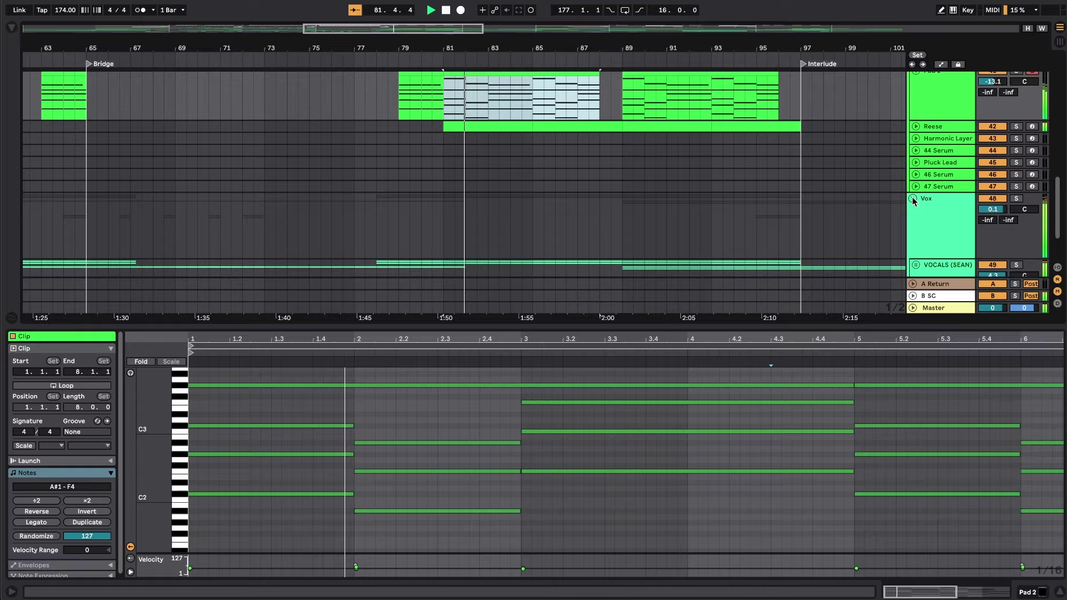
# Unfold the vocals subgroup on track 49 and restart playback to review the lead and background vocals before the Interlude.
pyautogui.scroll(-3, 912, 202)
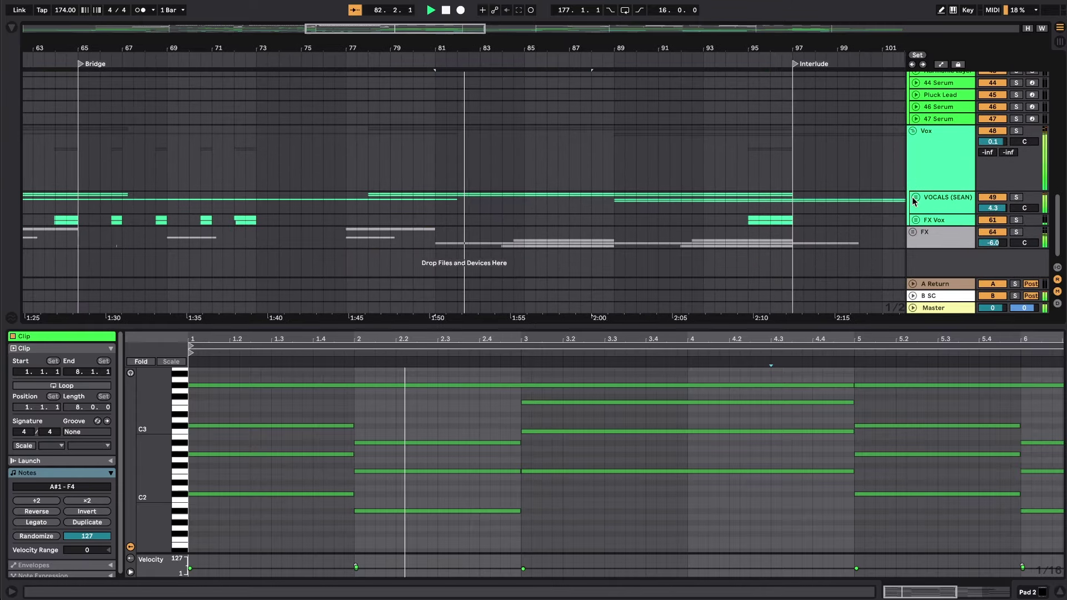
pyautogui.click(914, 199)
pyautogui.scroll(-4, 912, 200)
pyautogui.press('space')
pyautogui.press('space')
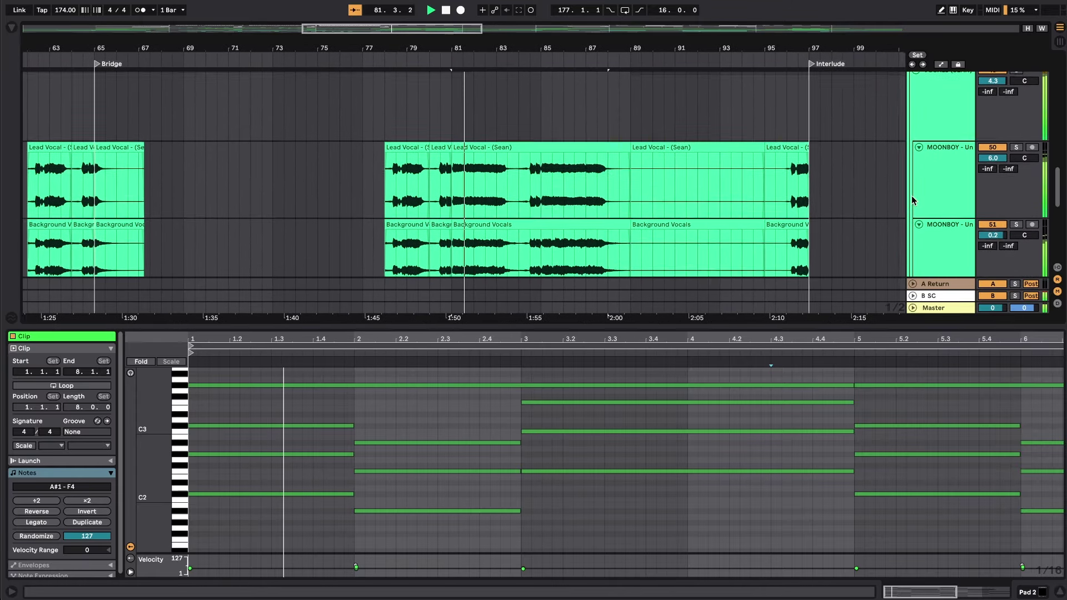
pyautogui.scroll(-3, 911, 200)
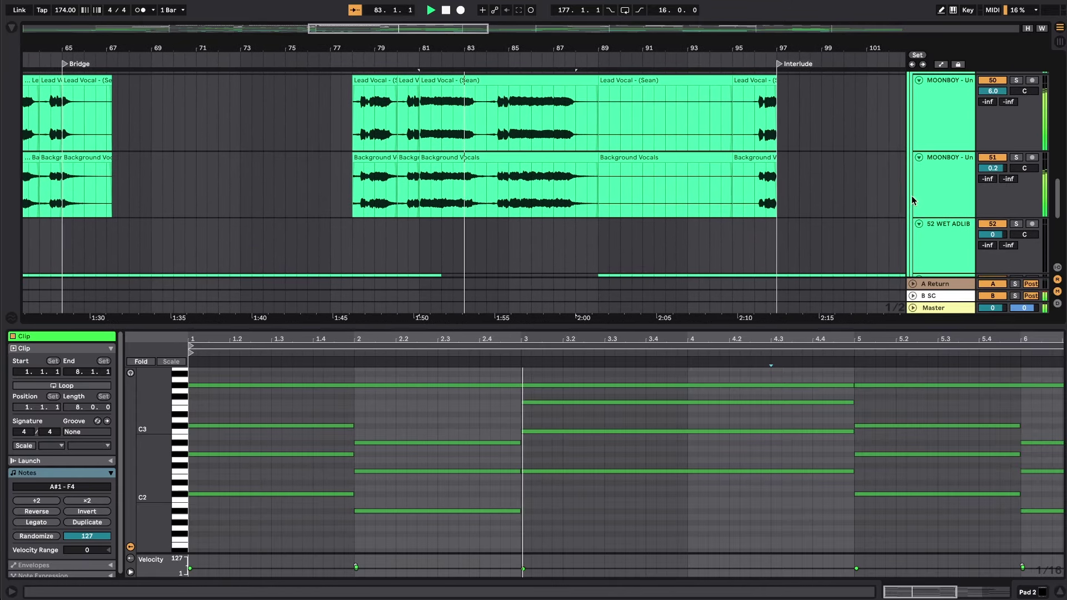
pyautogui.scroll(1, 911, 200)
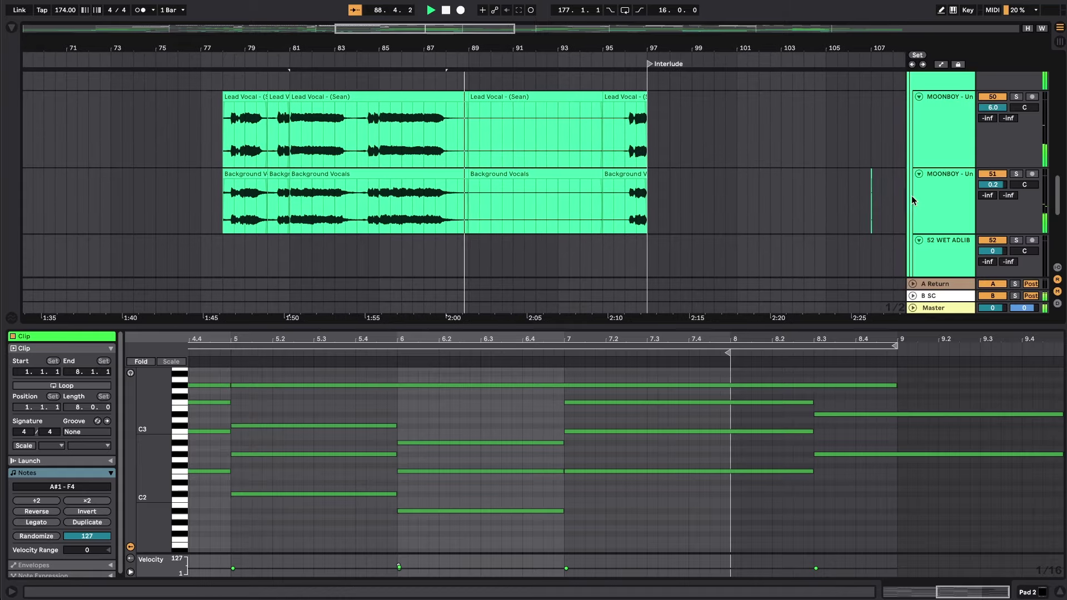
# Select the Background Vocals track, review its clips across the whole song, and fold the Vox group.
pyautogui.click(922, 194)
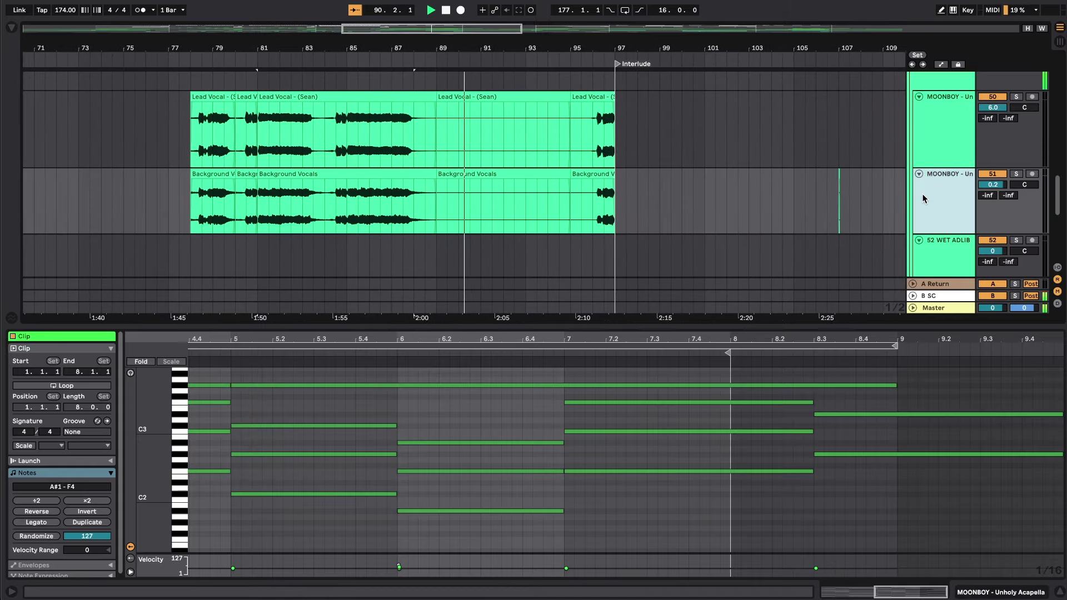
pyautogui.scroll(-10, 845, 209)
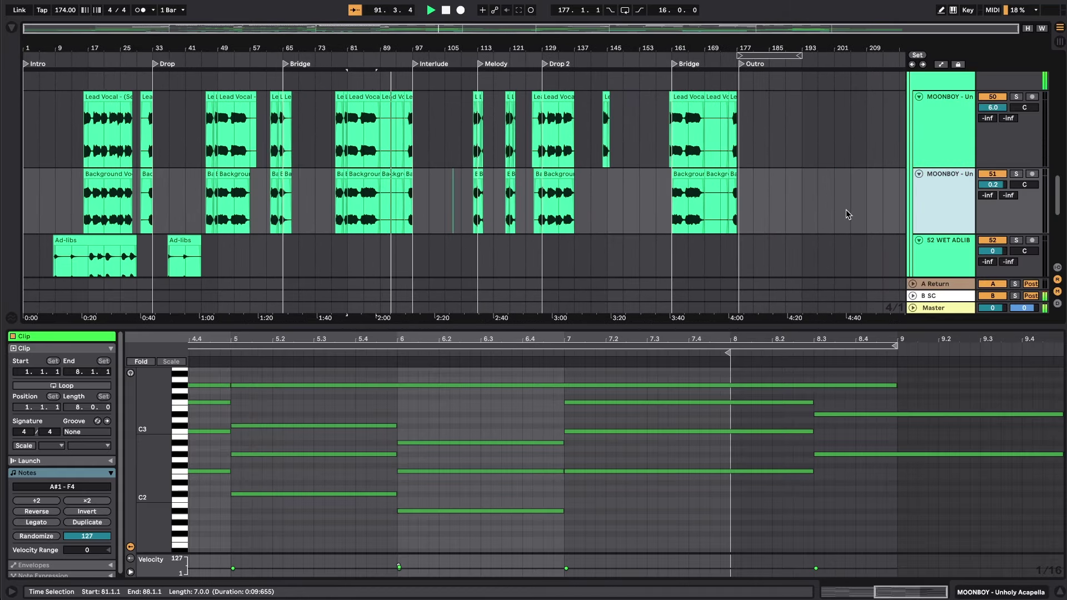
pyautogui.scroll(5, 845, 209)
pyautogui.scroll(10, 909, 144)
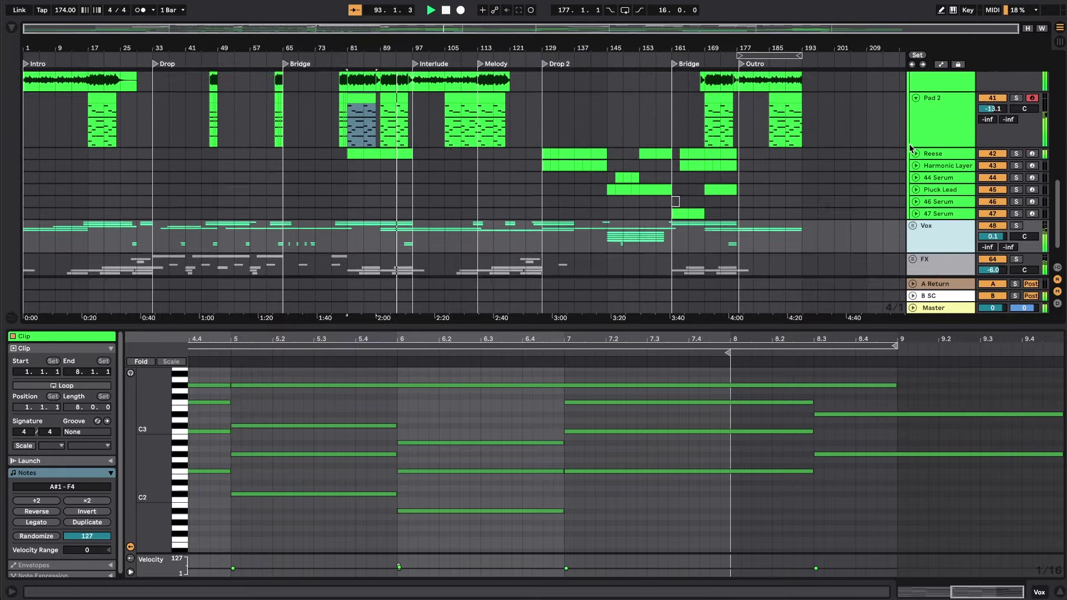
# Collapse the Synths group and close the clip view to leave the full arrangement overview.
pyautogui.scroll(10, 908, 145)
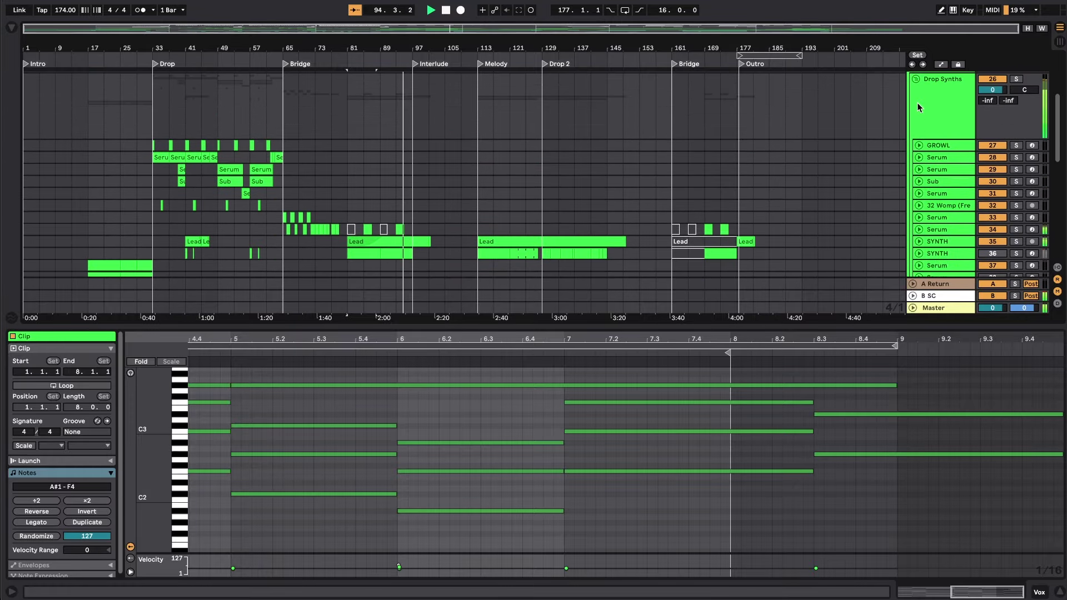
pyautogui.click(912, 81)
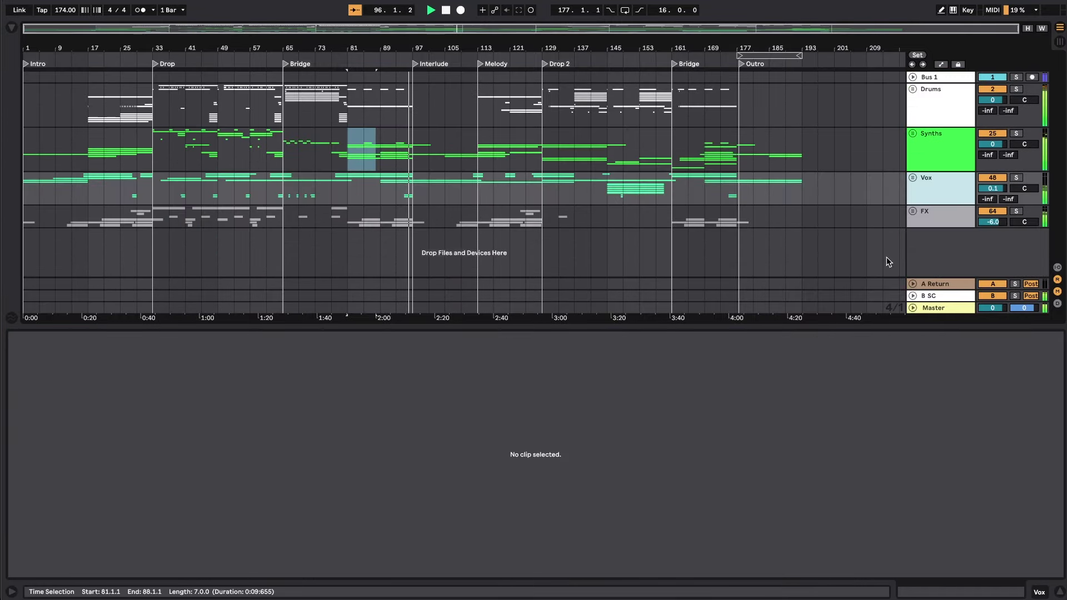
pyautogui.doubleClick(869, 327)
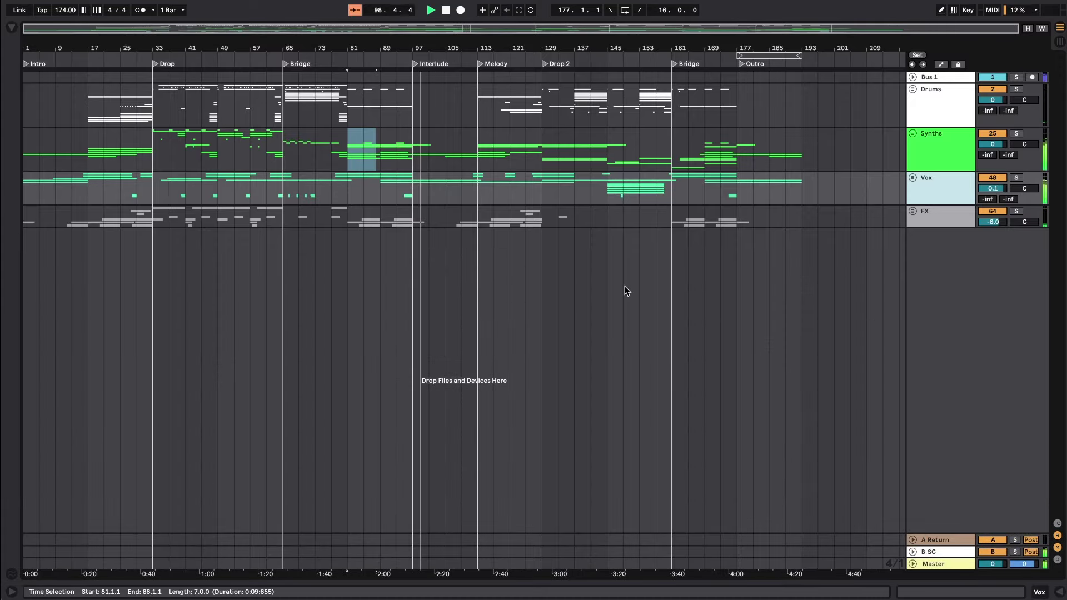
# Place the insert marker near the start of the Melody section and minimize SYNTH lead track 35 to inspect the tracks below.
pyautogui.click(473, 184)
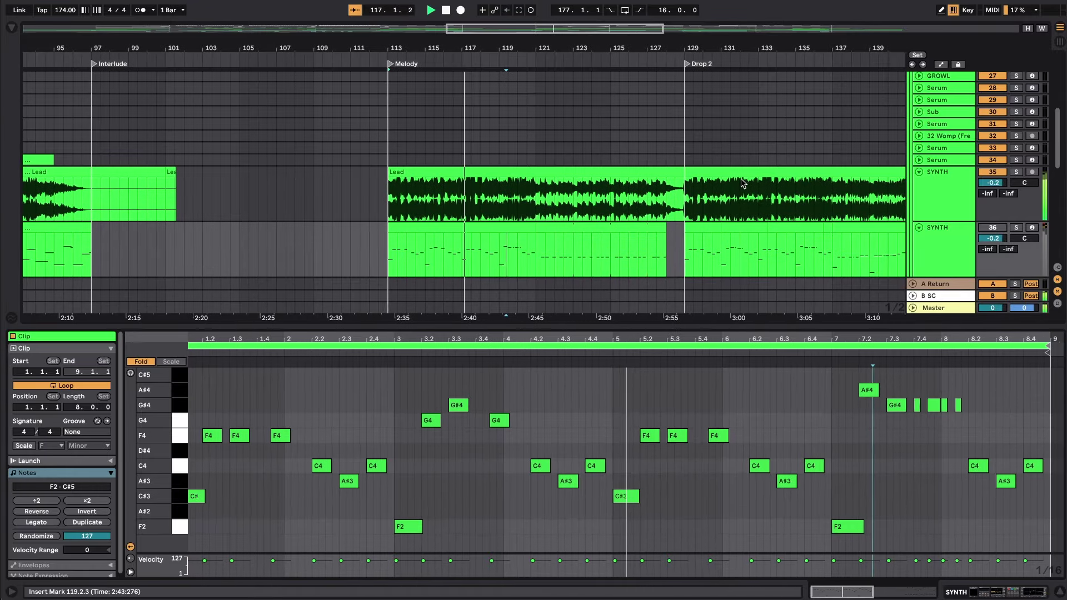
pyautogui.click(919, 172)
pyautogui.scroll(-2, 918, 176)
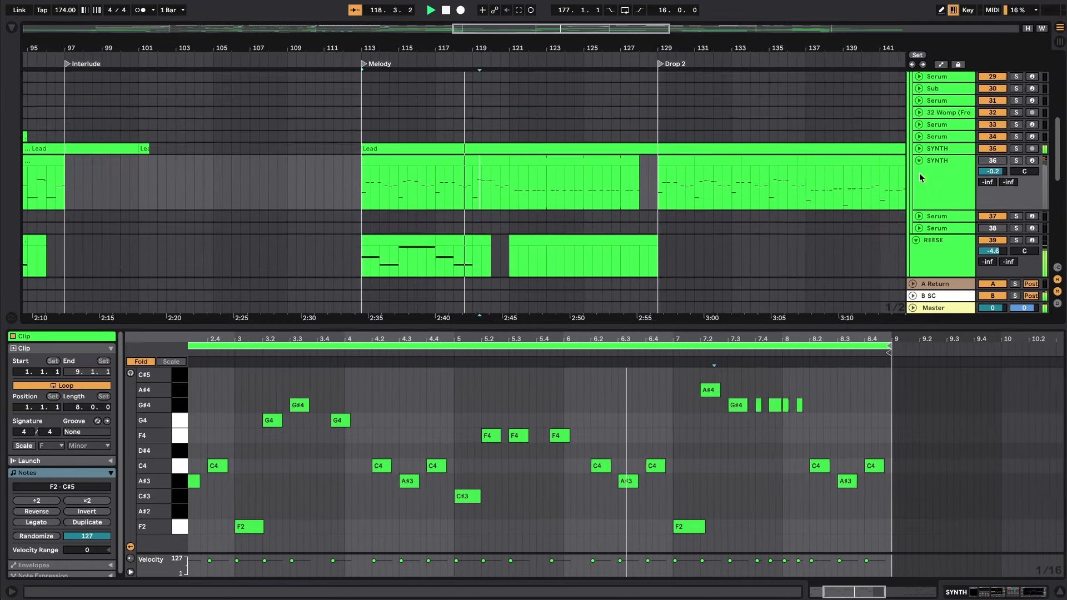
pyautogui.scroll(-2, 919, 177)
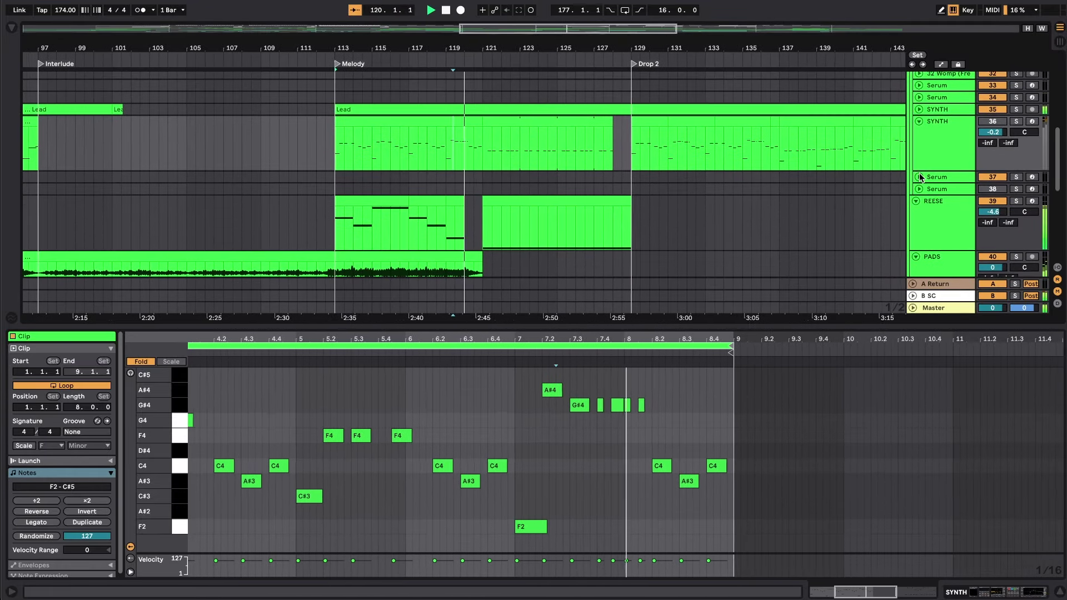
# Review the REESE, PADS and Pad 2 clips around the Melody section and fold the Synths group.
pyautogui.scroll(-1, 920, 177)
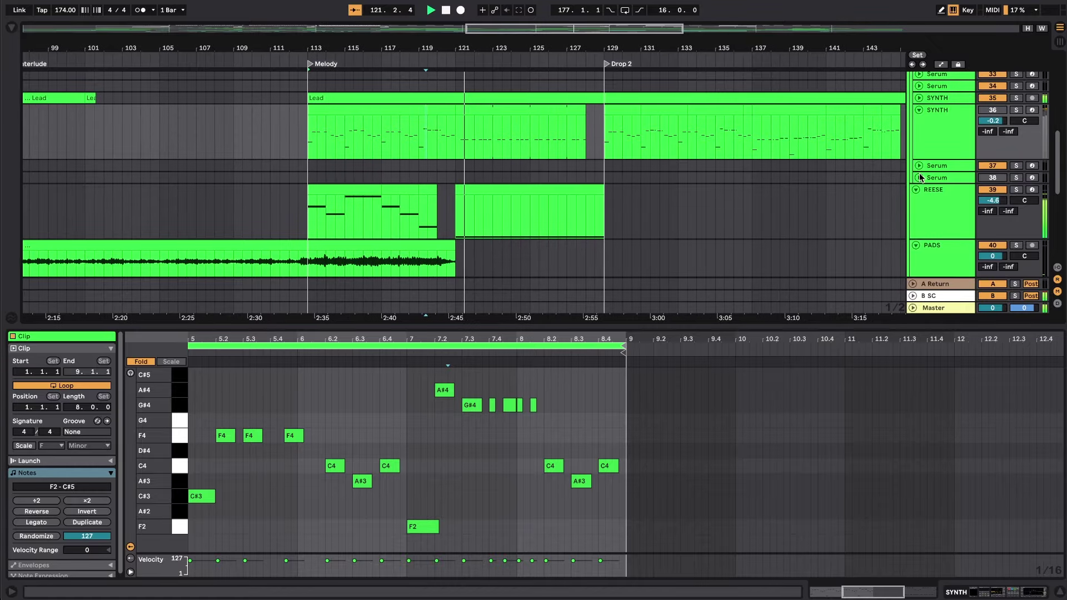
pyautogui.scroll(-3, 921, 178)
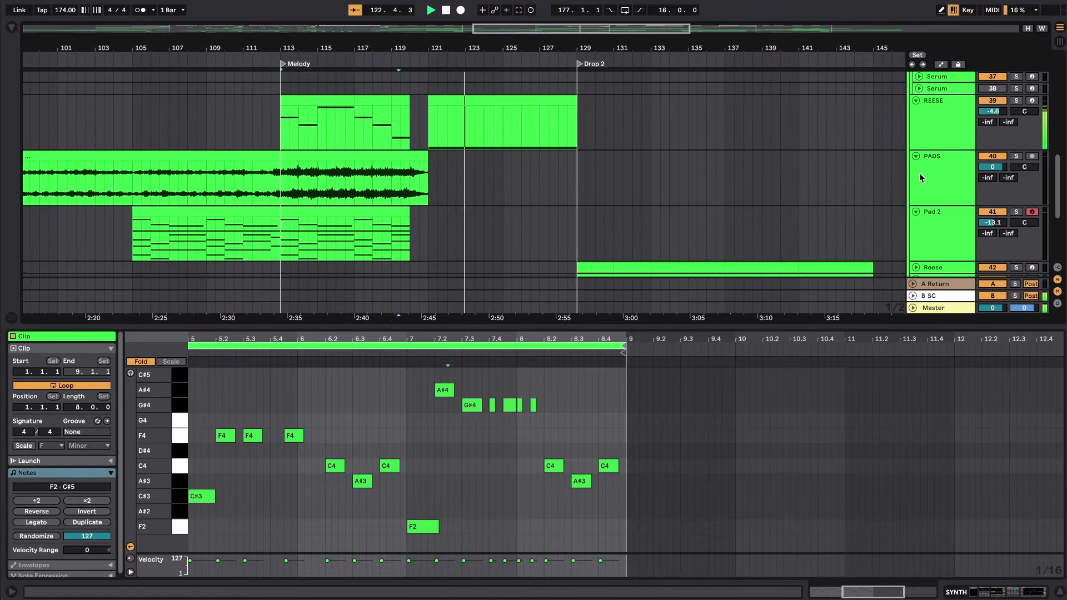
pyautogui.scroll(-3, 919, 176)
pyautogui.scroll(4, 920, 177)
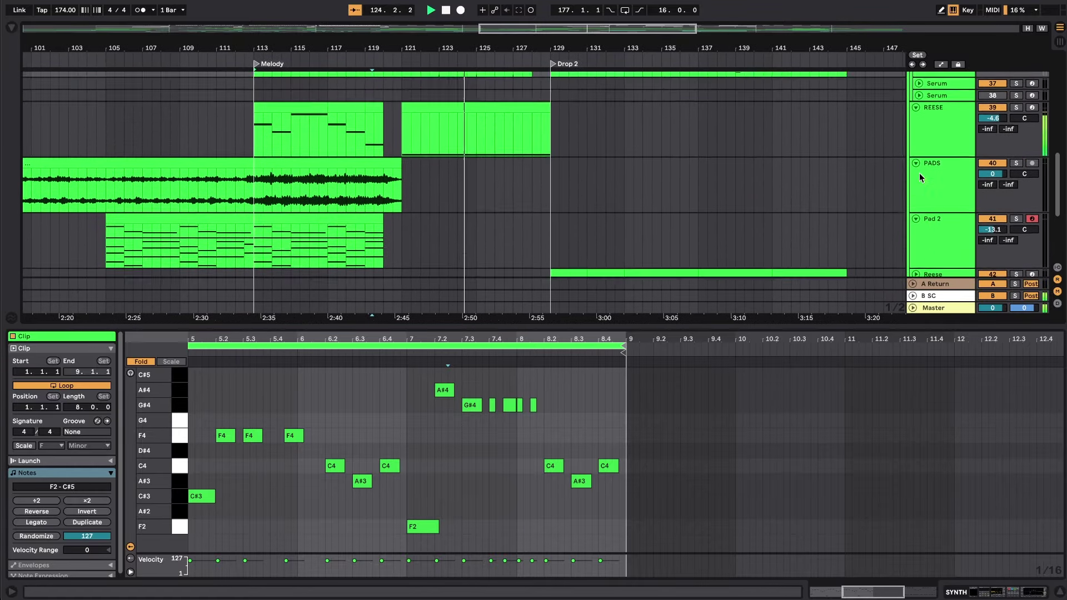
pyautogui.scroll(5, 918, 172)
pyautogui.click(912, 133)
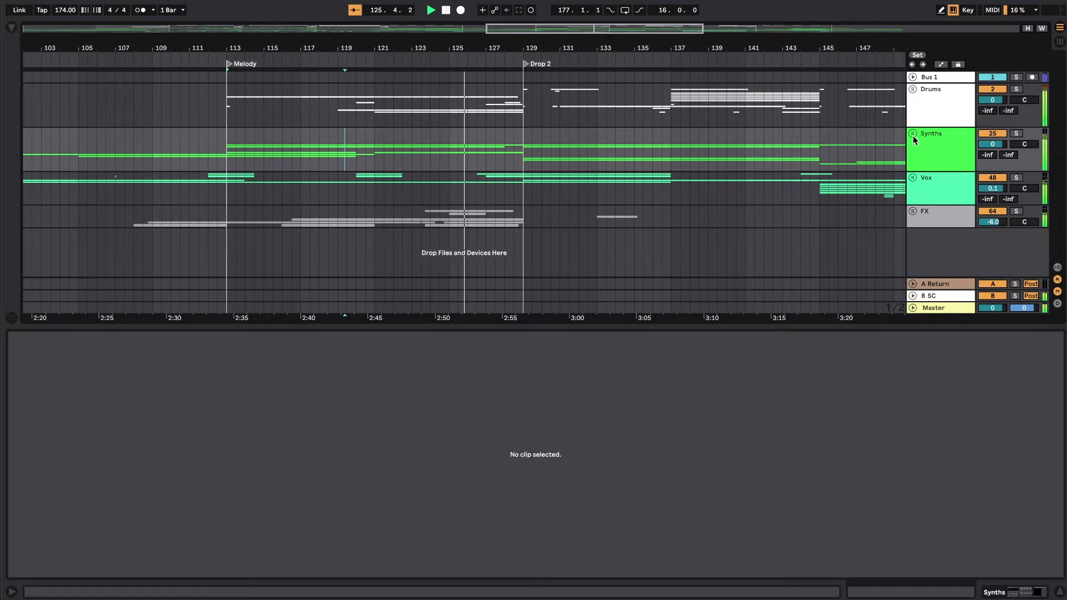
# Unfold the Vox group to show the vocal tracks leading into Drop 2 and close the clip view.
pyautogui.click(912, 177)
pyautogui.scroll(-3, 915, 179)
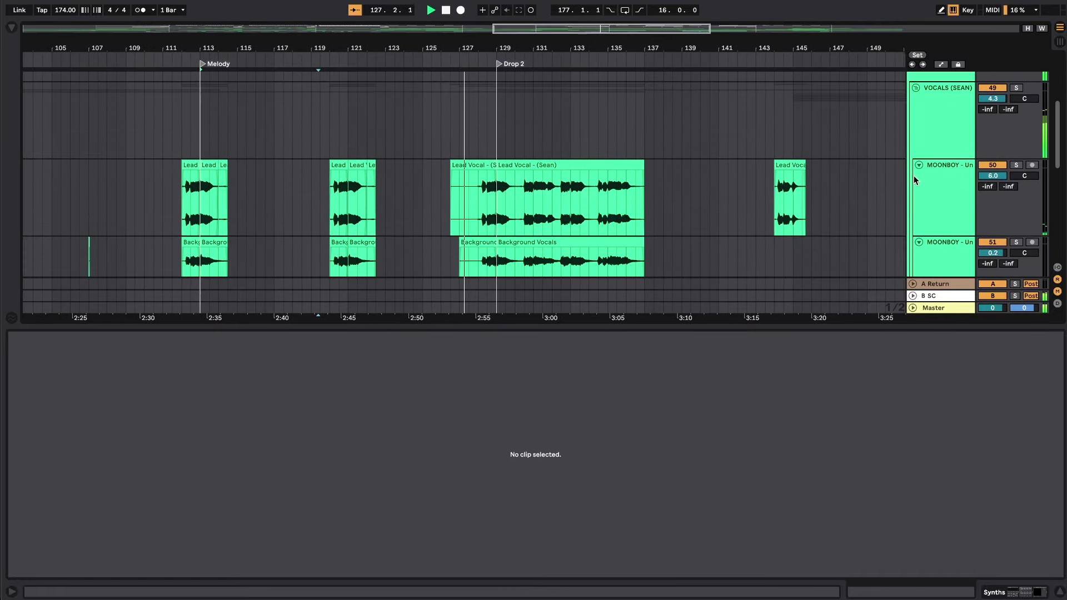
pyautogui.scroll(-2, 915, 179)
pyautogui.click(852, 329)
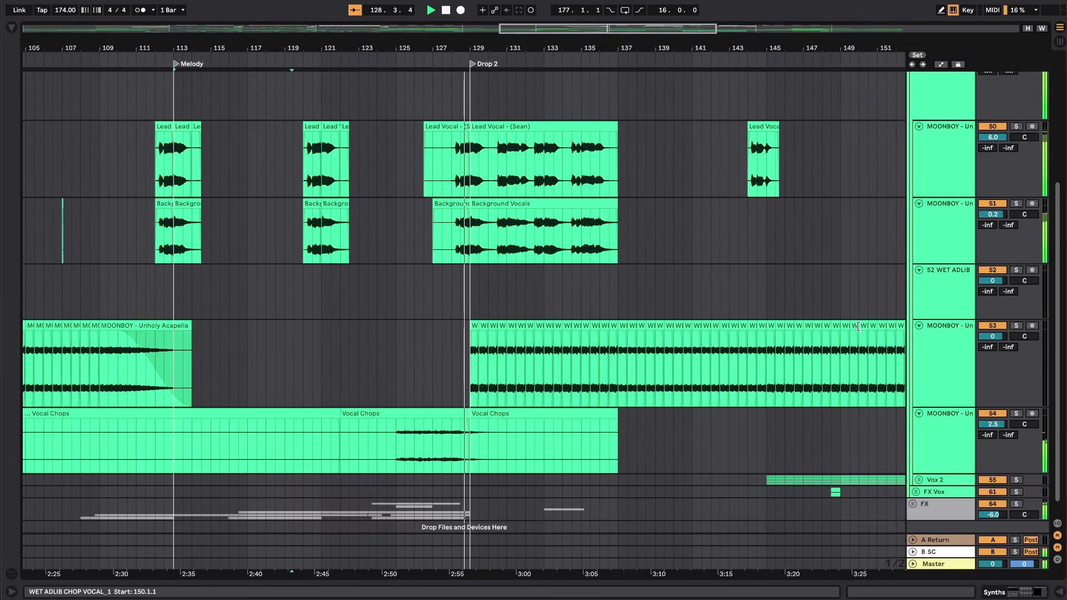
# Unfold the Synths group and expand the Harmonic Layer and Reese tracks, 43 and 42, to show their Drop 2 clips.
pyautogui.scroll(3, 851, 329)
pyautogui.scroll(4, 851, 329)
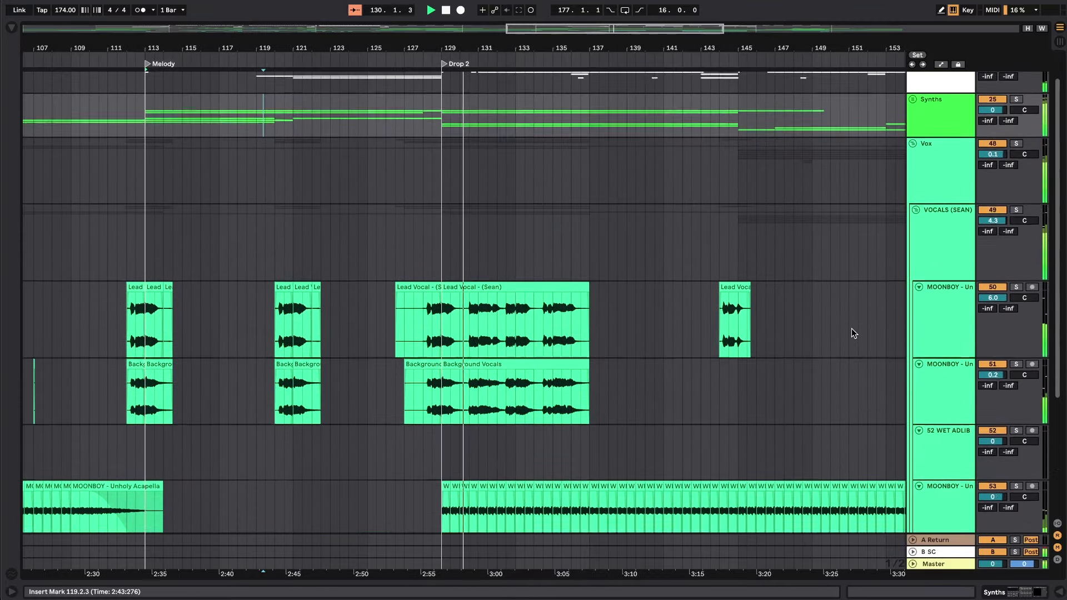
pyautogui.click(912, 134)
pyautogui.scroll(-4, 911, 136)
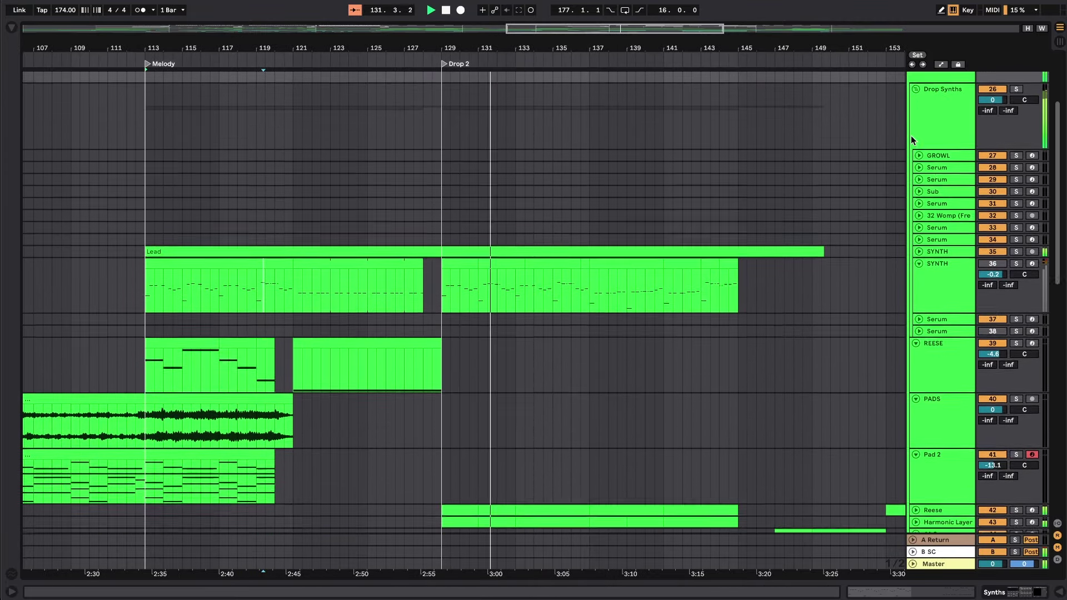
pyautogui.scroll(-2, 893, 270)
pyautogui.scroll(-2, 895, 278)
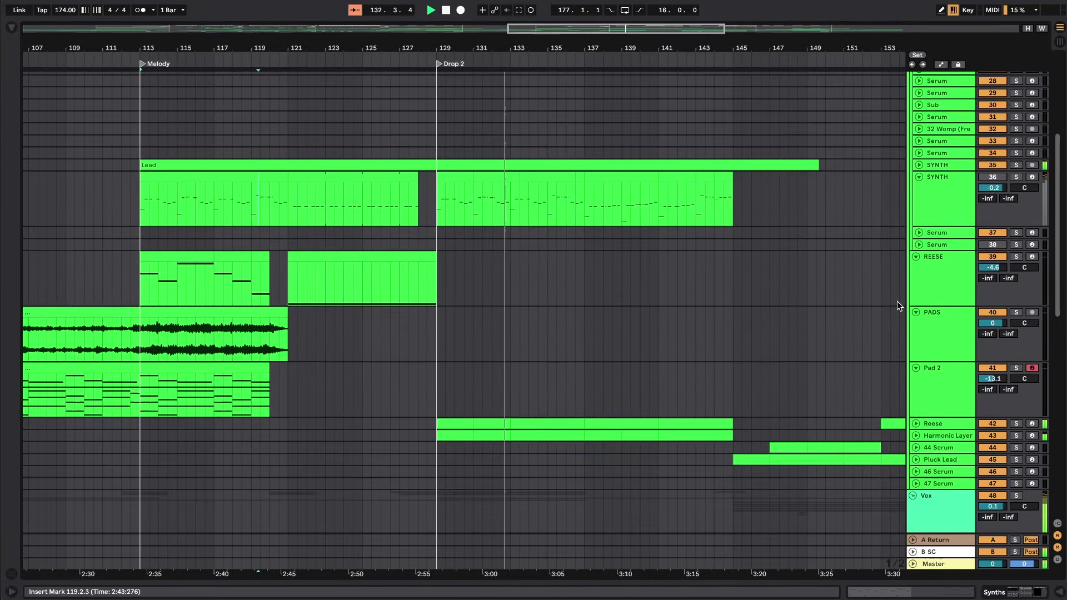
pyautogui.click(917, 436)
pyautogui.click(915, 423)
pyautogui.scroll(-2, 916, 421)
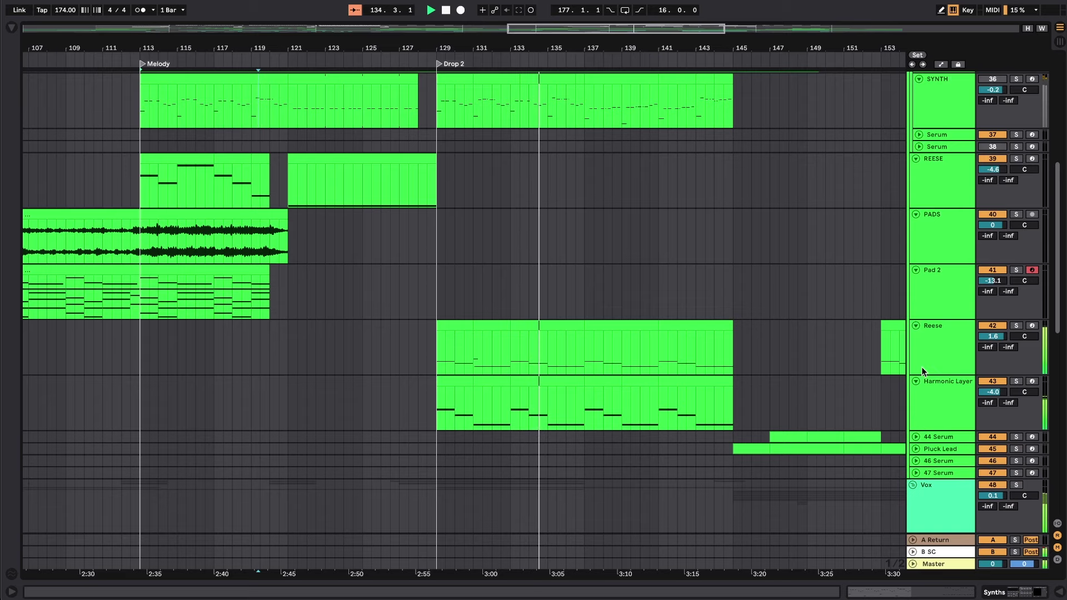
# Select the Reese clips from bar 137 to 145, show their notes, and shrink the clip view.
pyautogui.click(631, 327)
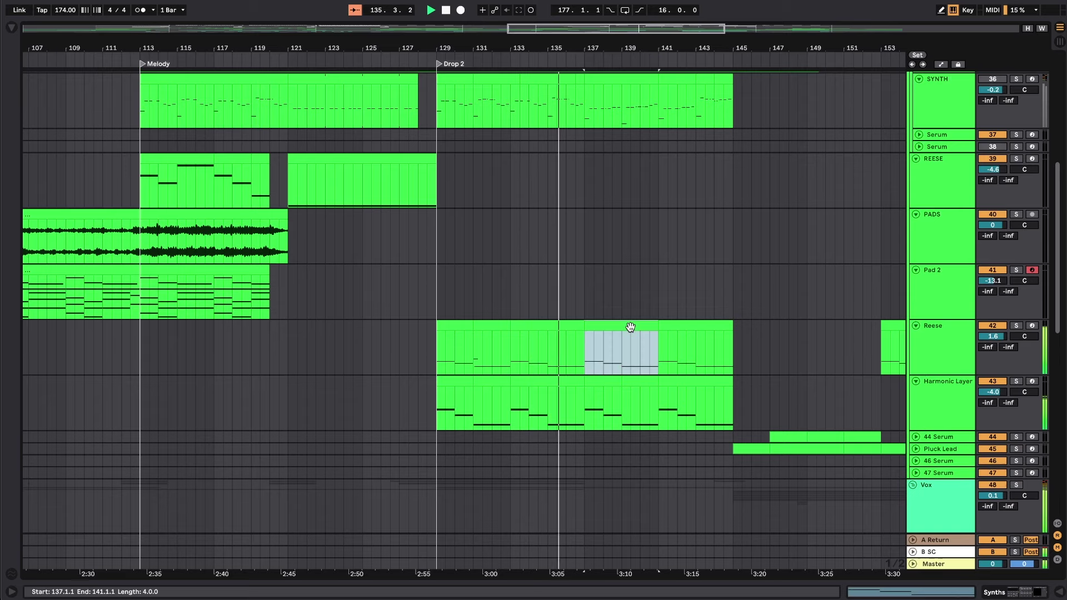
pyautogui.keyDown('shift'); pyautogui.click(673, 323); pyautogui.keyUp('shift')
pyautogui.hotkey('shift', 'Tab')
pyautogui.hotkey('shift', 'Tab')
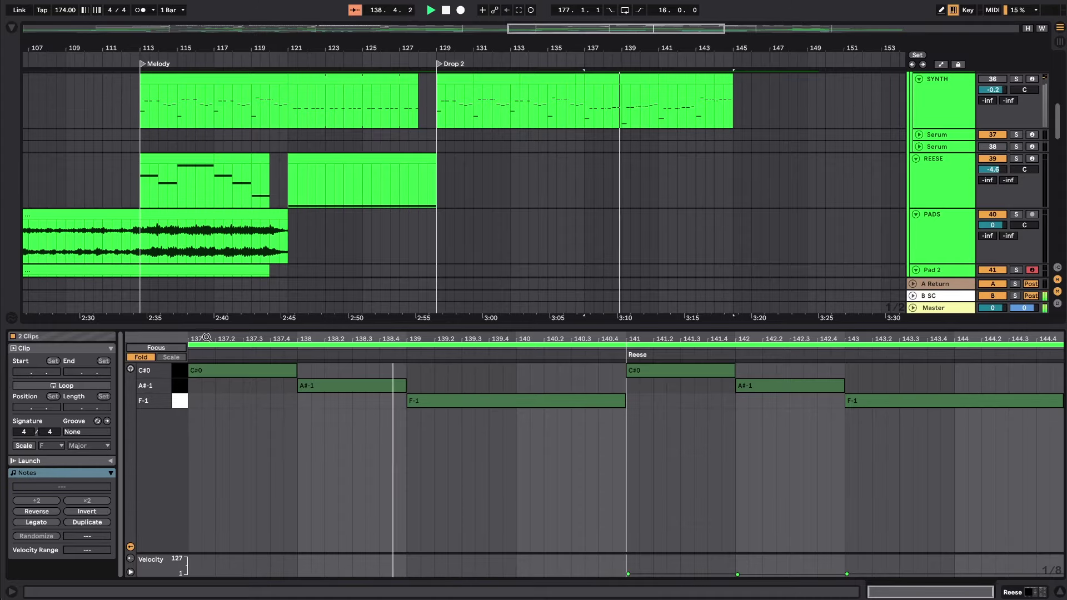
pyautogui.moveTo(216, 327); pyautogui.dragTo(222, 437)
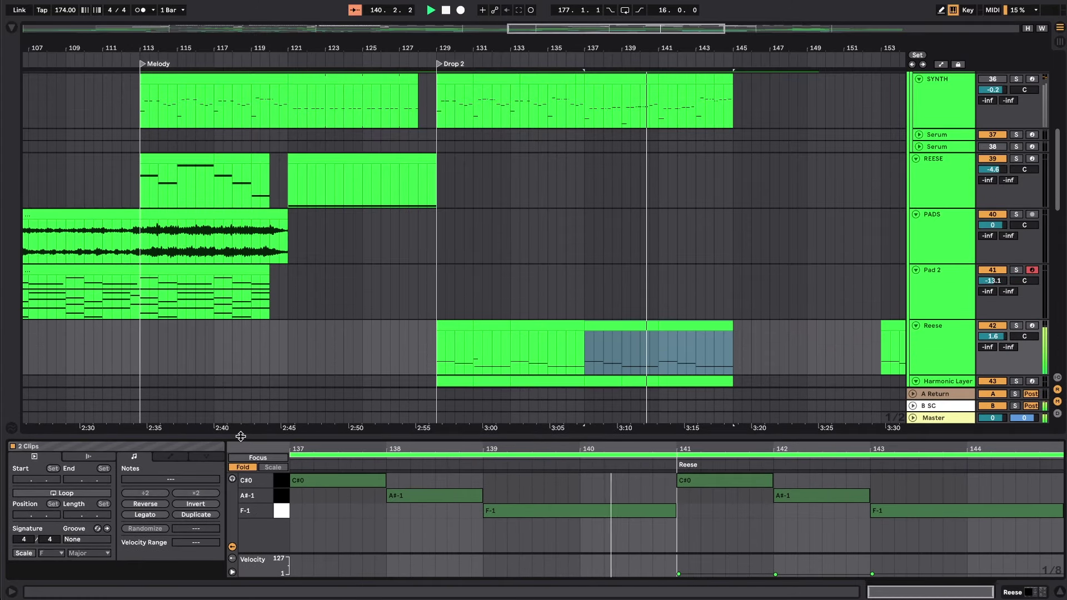
pyautogui.click(589, 353)
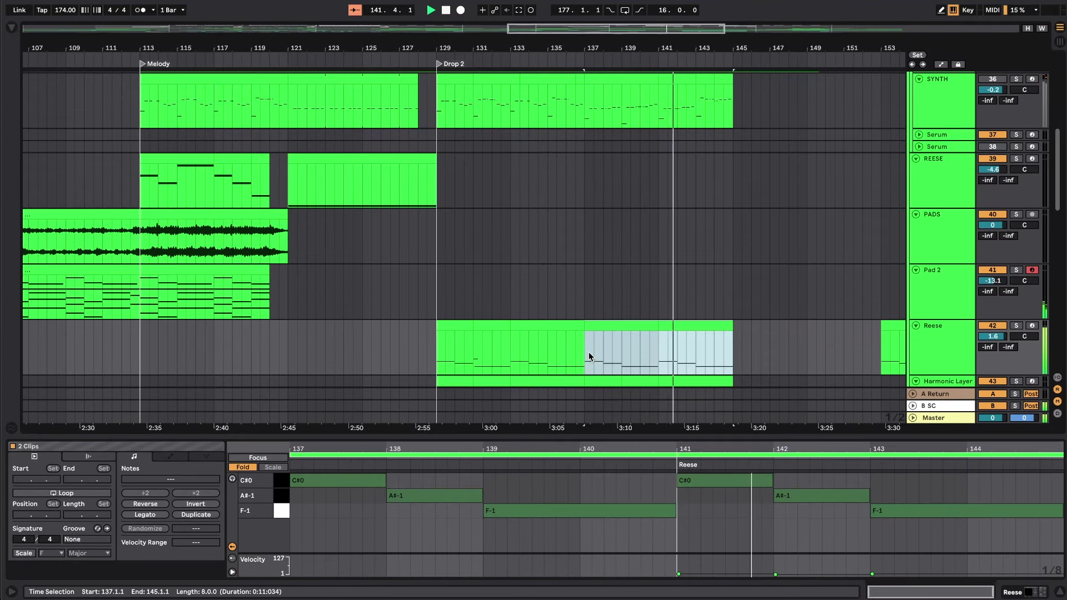
# Open the Pluck Lead clips from bar 145 to 161 with their notes and the track's Serum instrument.
pyautogui.hotkey('shift', 'Tab')
pyautogui.scroll(-6, 589, 354)
pyautogui.doubleClick(750, 256)
pyautogui.click(194, 482)
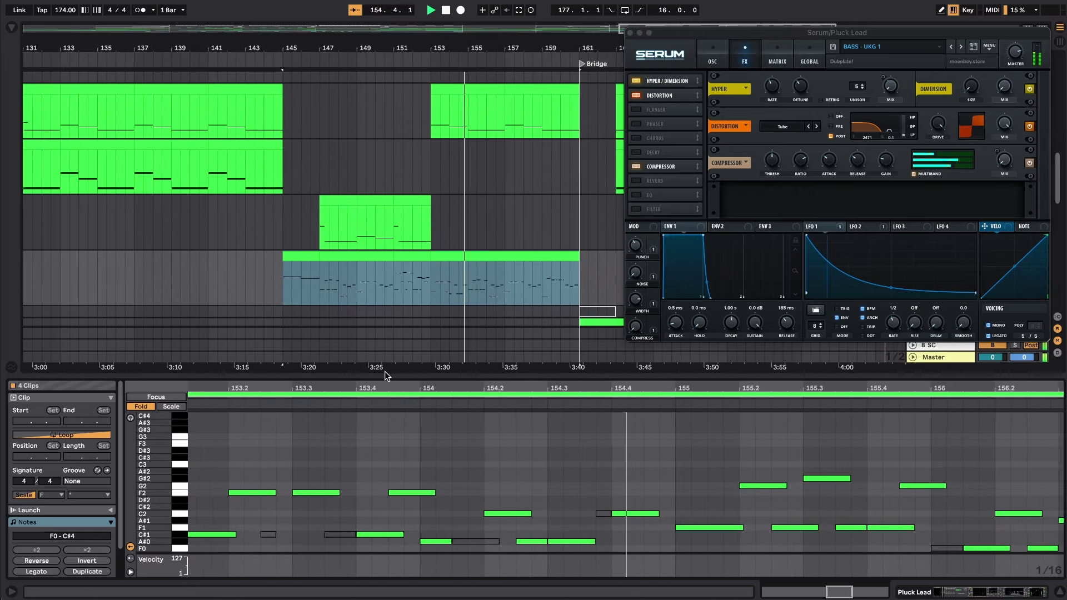
# Return to the tracks at the start of the arrangement's track list and close the Pluck Lead Serum window.
pyautogui.click(417, 292)
pyautogui.scroll(-8, 417, 293)
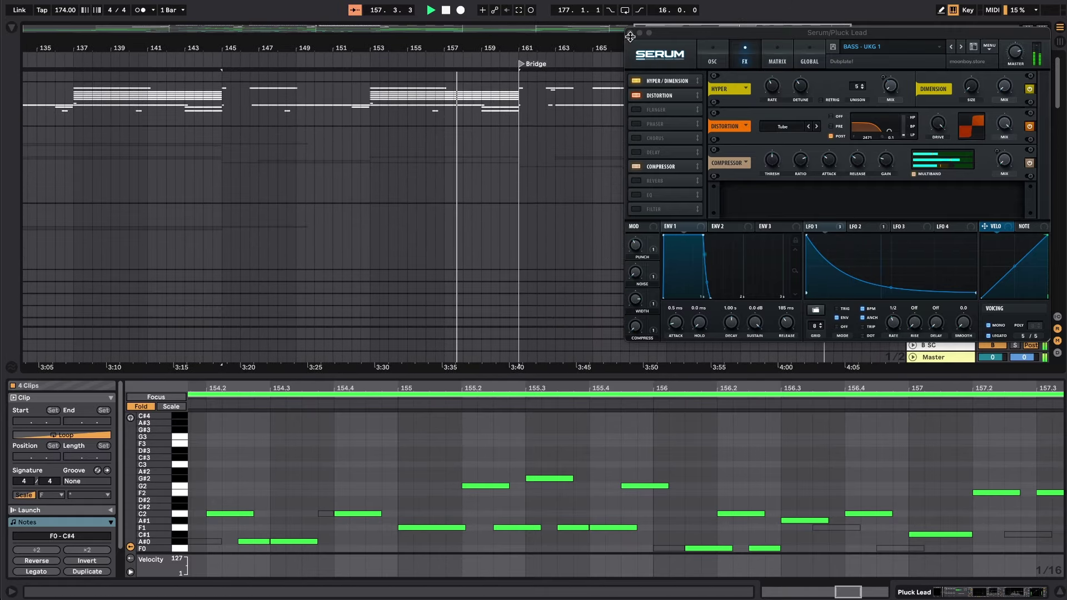
pyautogui.click(687, 62)
pyautogui.click(630, 32)
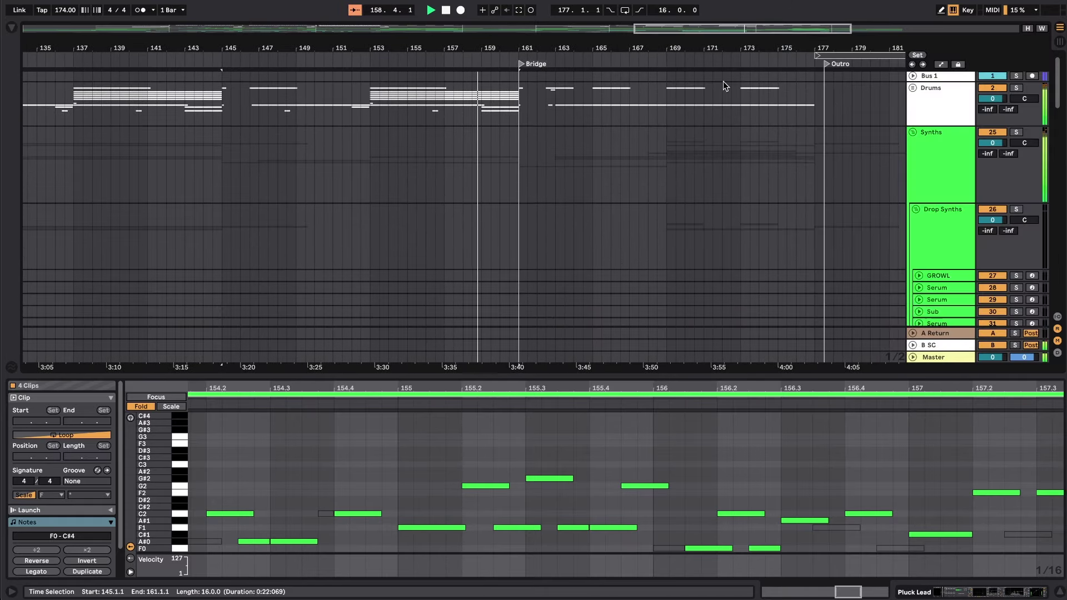
# Fold the Synths group and review the lead and background vocal clips in the Bridge after Drop 2.
pyautogui.click(905, 133)
pyautogui.scroll(-10, 904, 183)
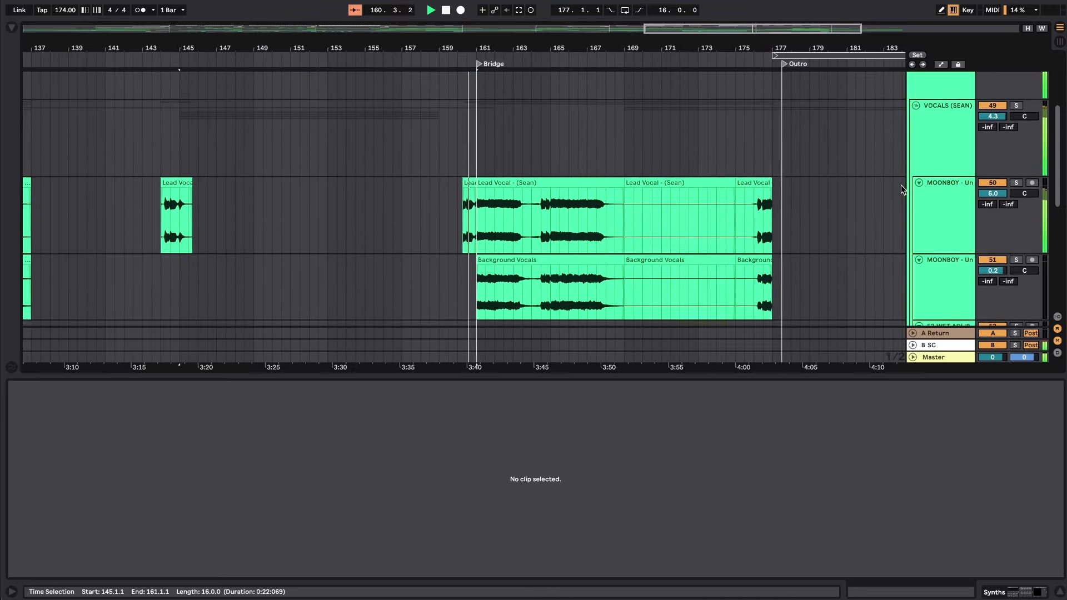
pyautogui.scroll(-3, 902, 186)
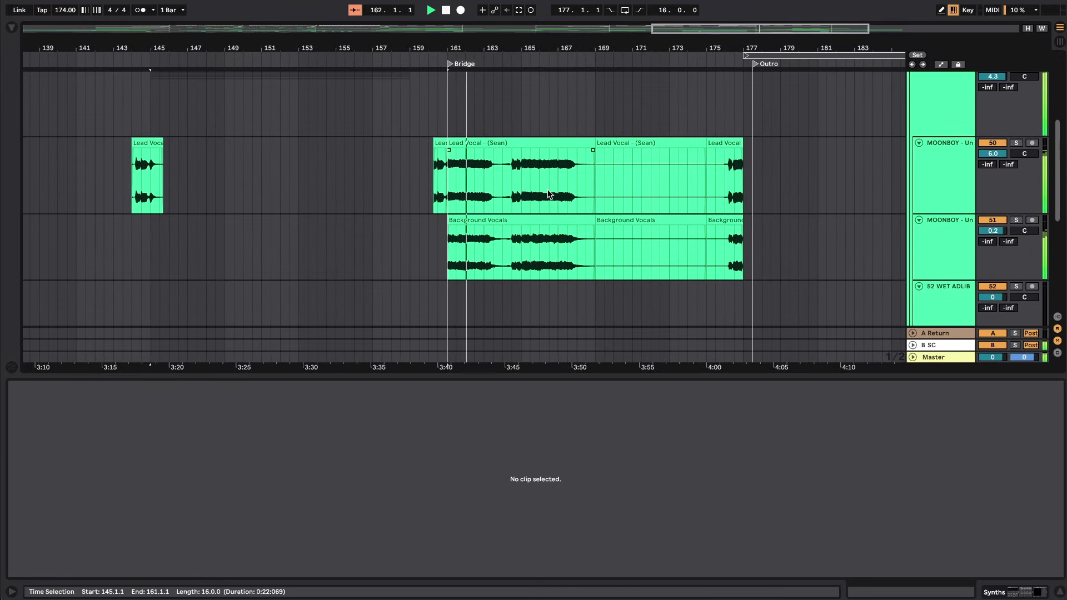
pyautogui.scroll(-1, 548, 194)
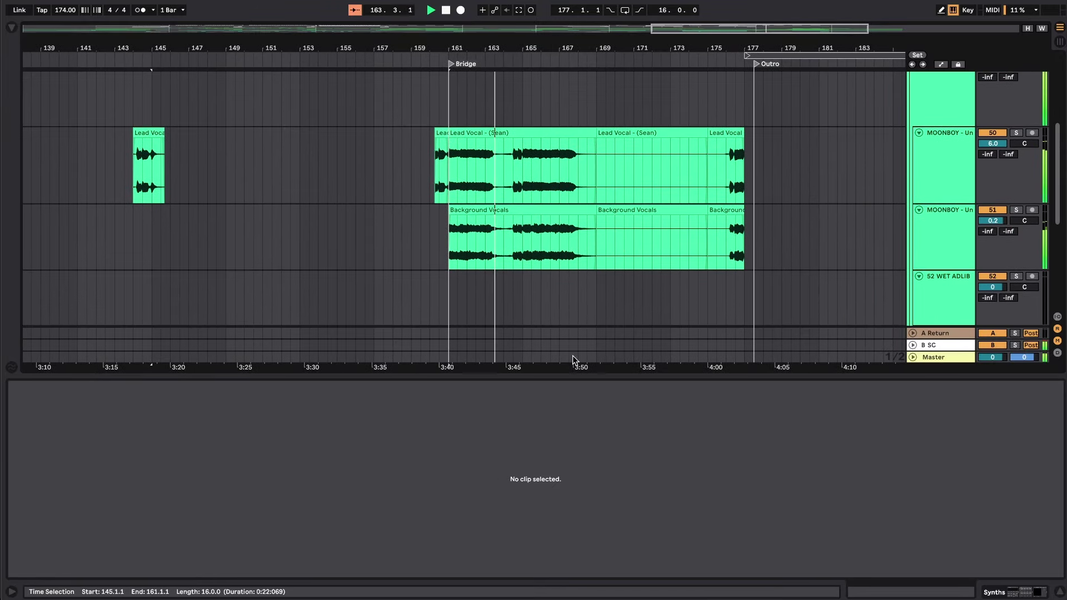
# Close the clip view, fit the whole song in the arrangement, and fold the Vox group.
pyautogui.doubleClick(575, 372)
pyautogui.hotkey('shift', 'w')
pyautogui.scroll(10, 842, 144)
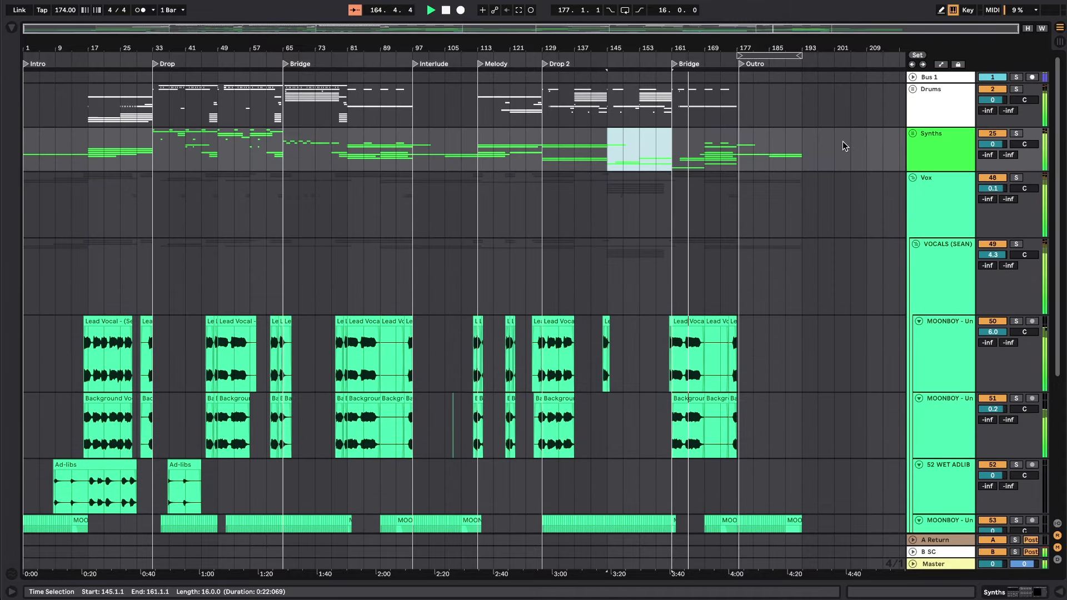
pyautogui.click(913, 177)
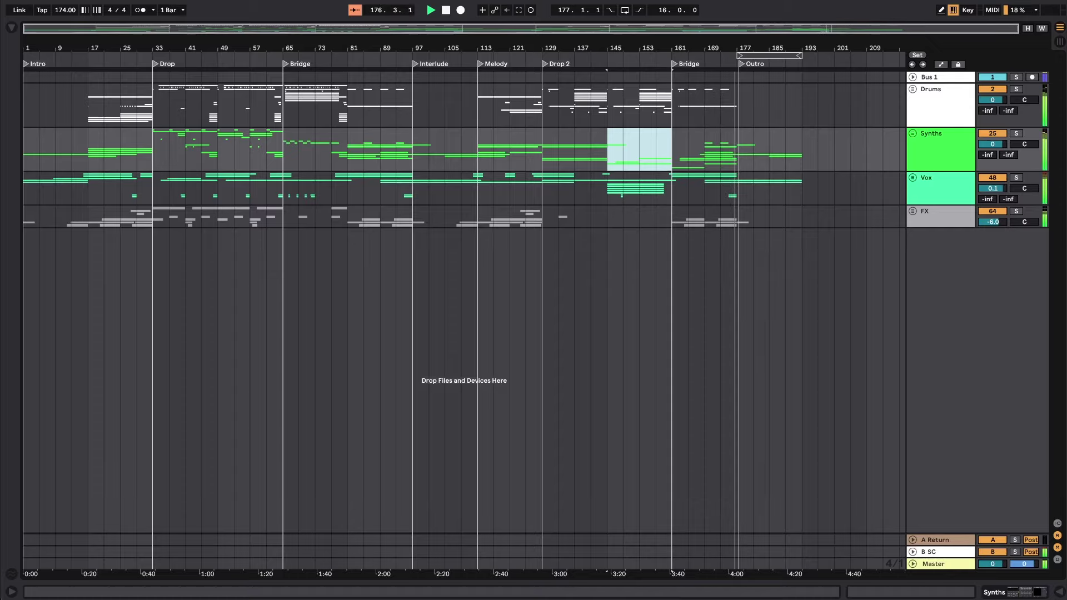
pyautogui.press('XF86MonBrightnessUp')
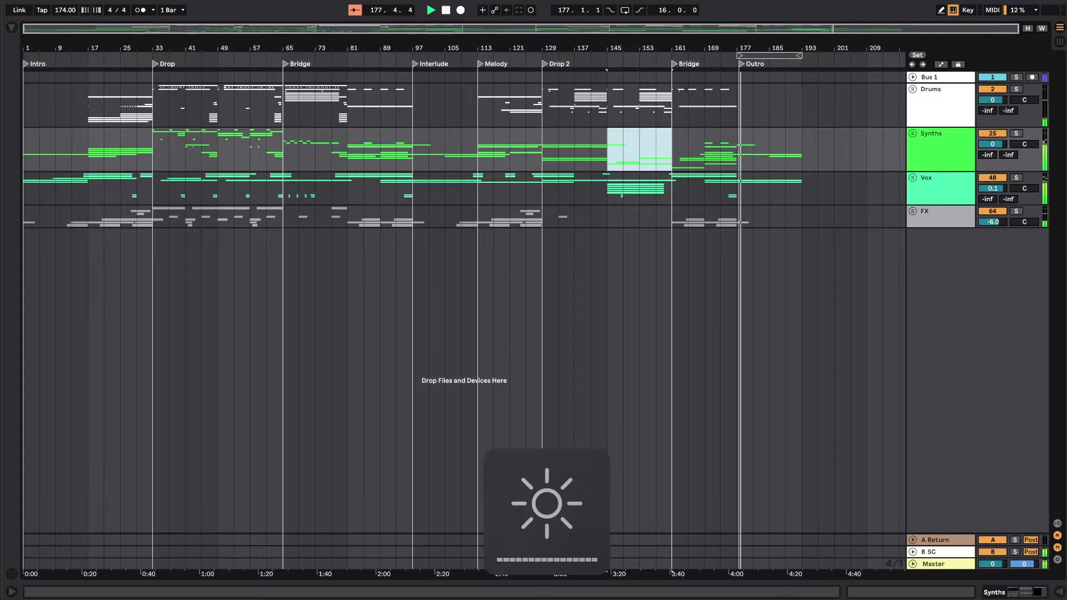
pyautogui.press('XF86AudioRaiseVolume')
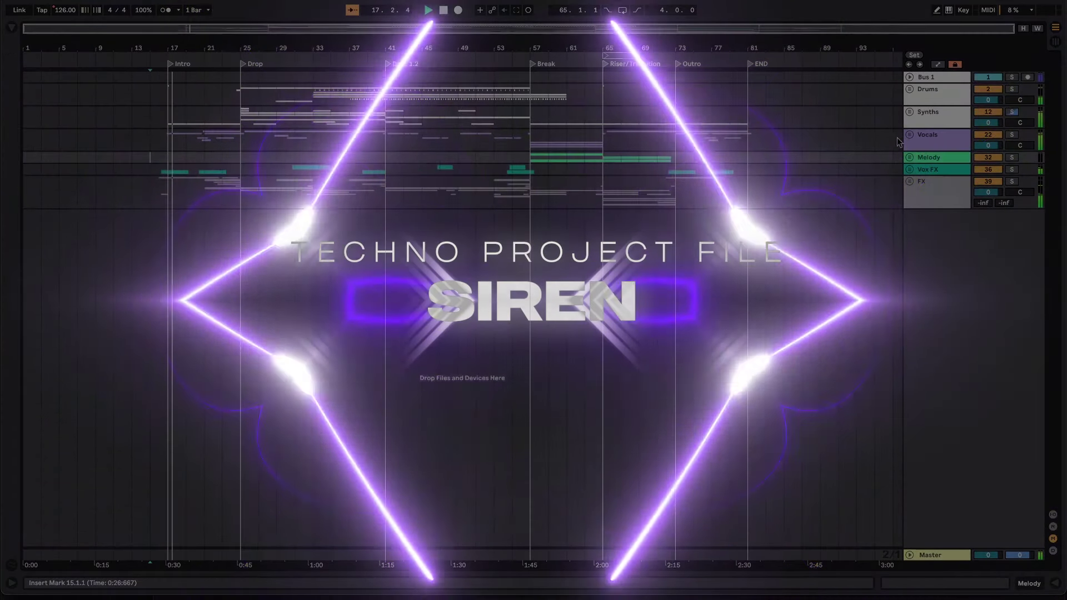
# In the Siren techno project, unfold the Vocals group, open its SerumFX stutter effect and examine the Intro vocal clips up close.
pyautogui.click(909, 135)
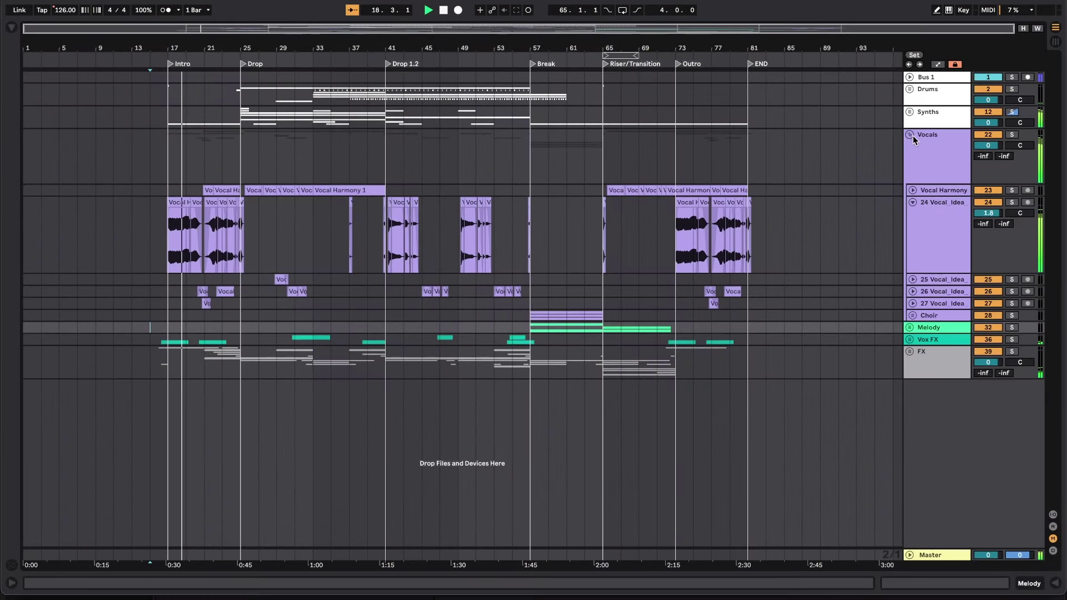
pyautogui.click(922, 139)
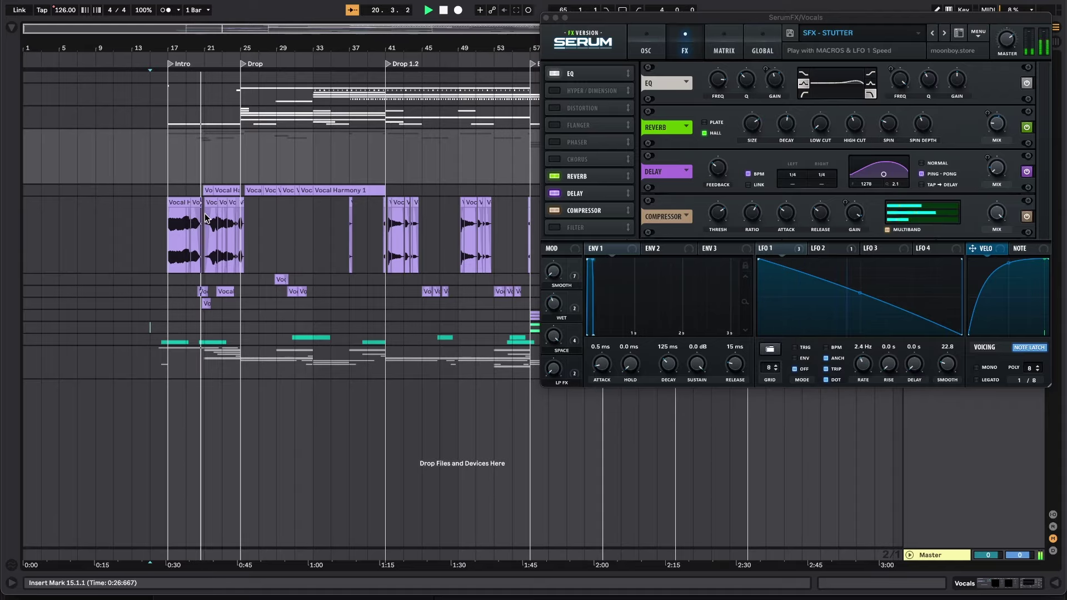
pyautogui.scroll(10, 213, 189)
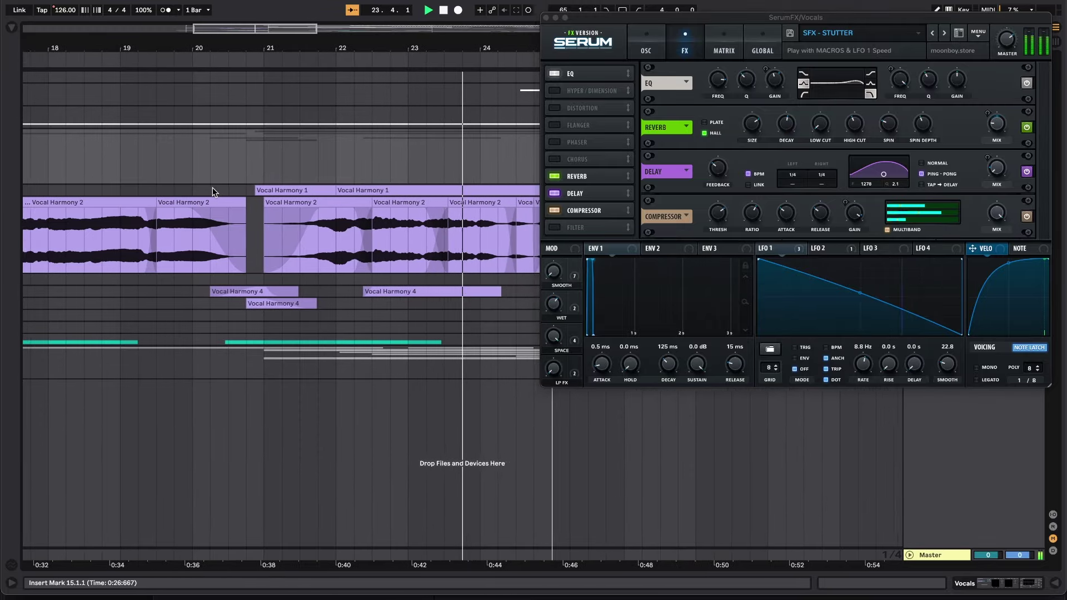
pyautogui.scroll(-2, 212, 205)
pyautogui.scroll(-8, 211, 216)
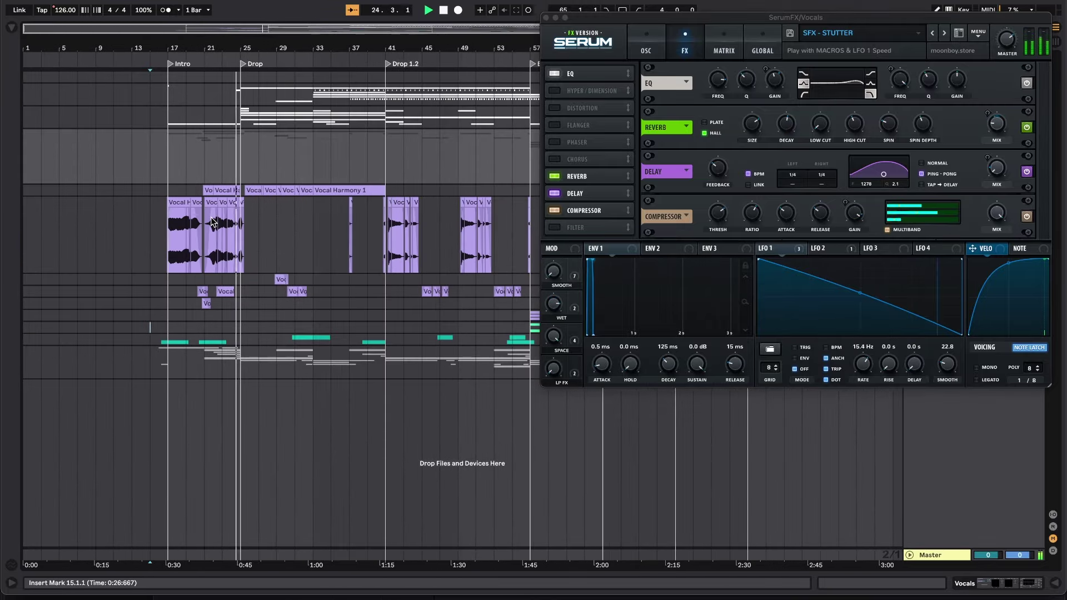
# Close the SerumFX window and fold the Vocals group.
pyautogui.click(547, 16)
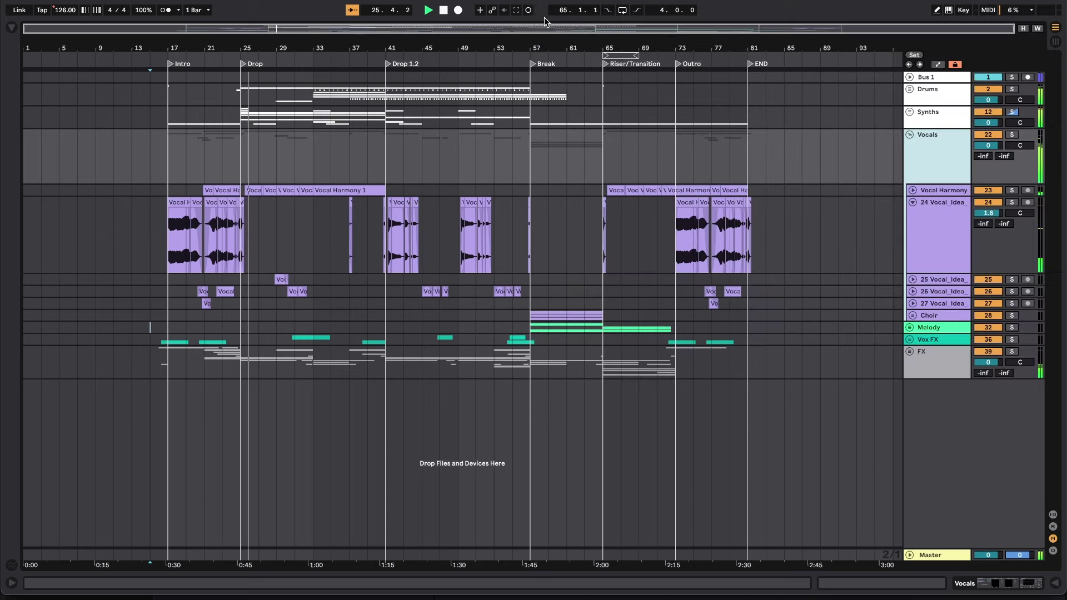
pyautogui.click(909, 135)
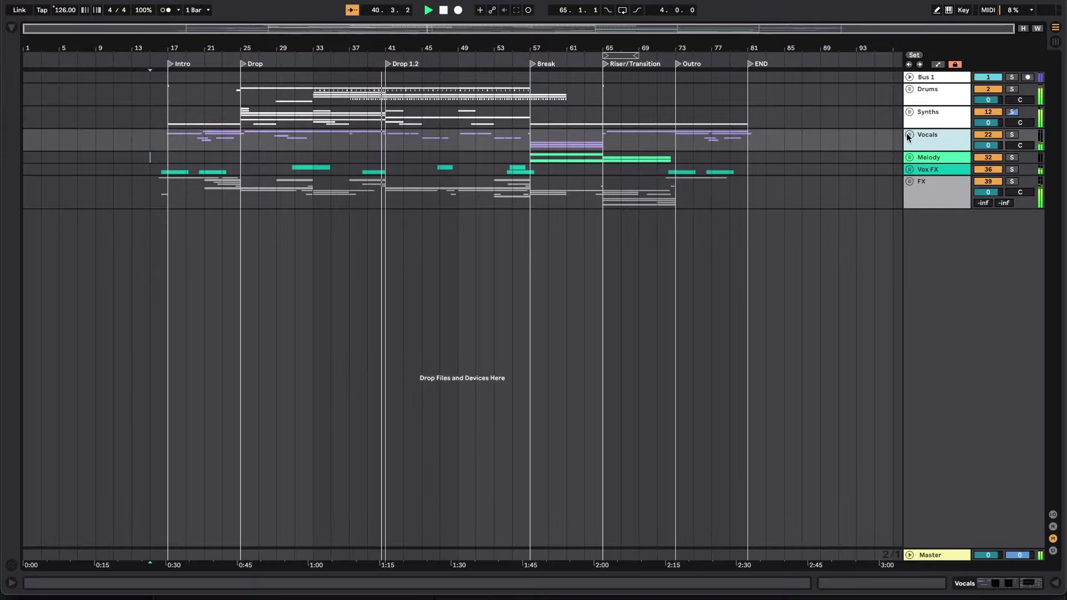
# Unfold the Vocals group again and zoom in on the three choir layers in the Break.
pyautogui.click(909, 135)
pyautogui.scroll(6, 476, 425)
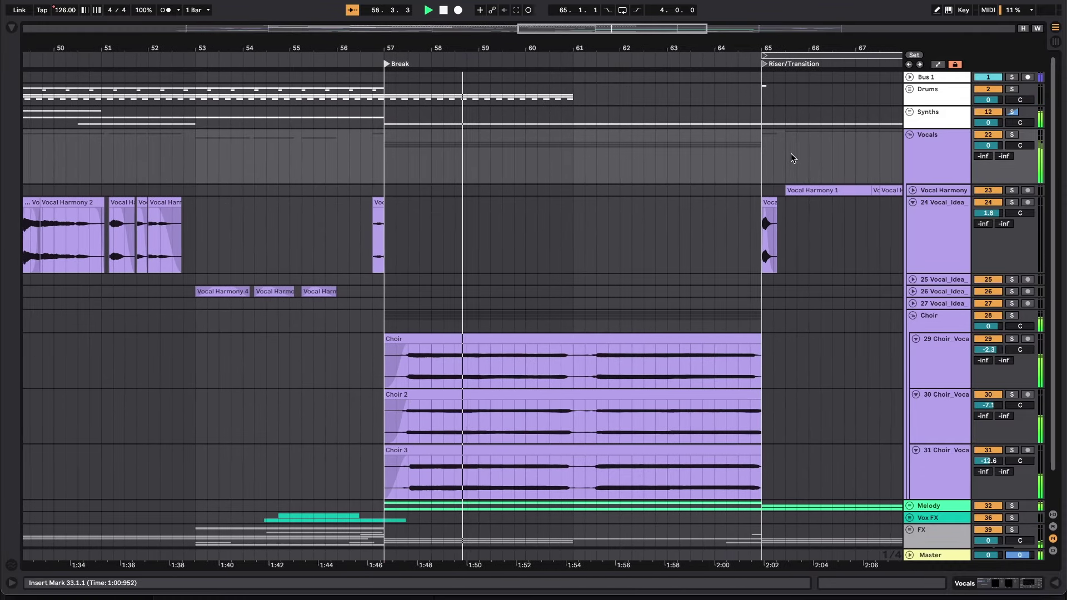
pyautogui.scroll(-1, 791, 154)
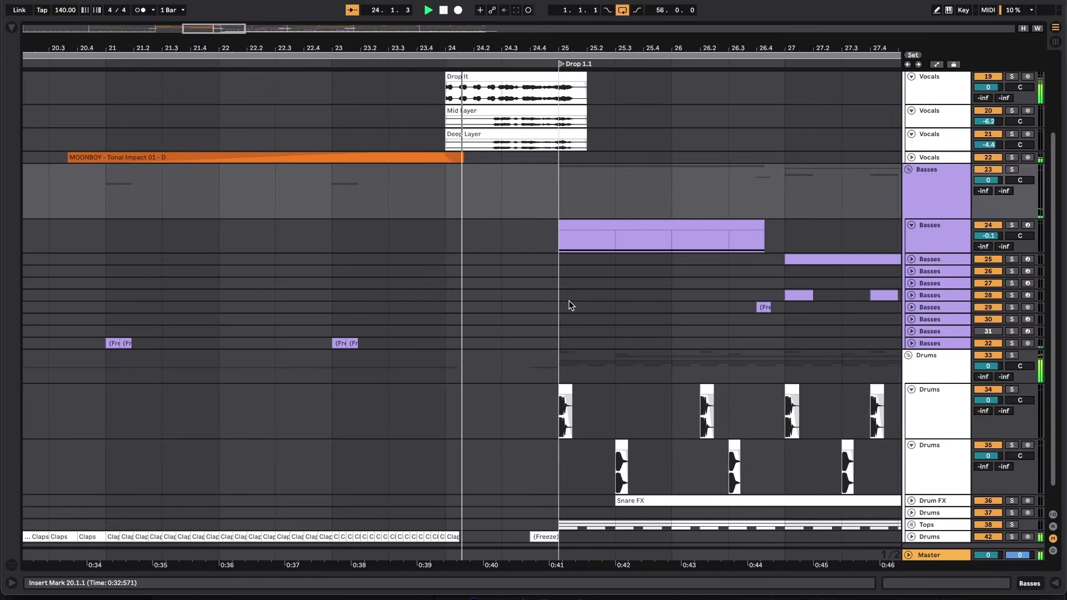
# In the 140 BPM project, select bass clips on tracks 24 and 25 to compare their Serum patches, returning to BASS - Rattle 2.
pyautogui.click(559, 226)
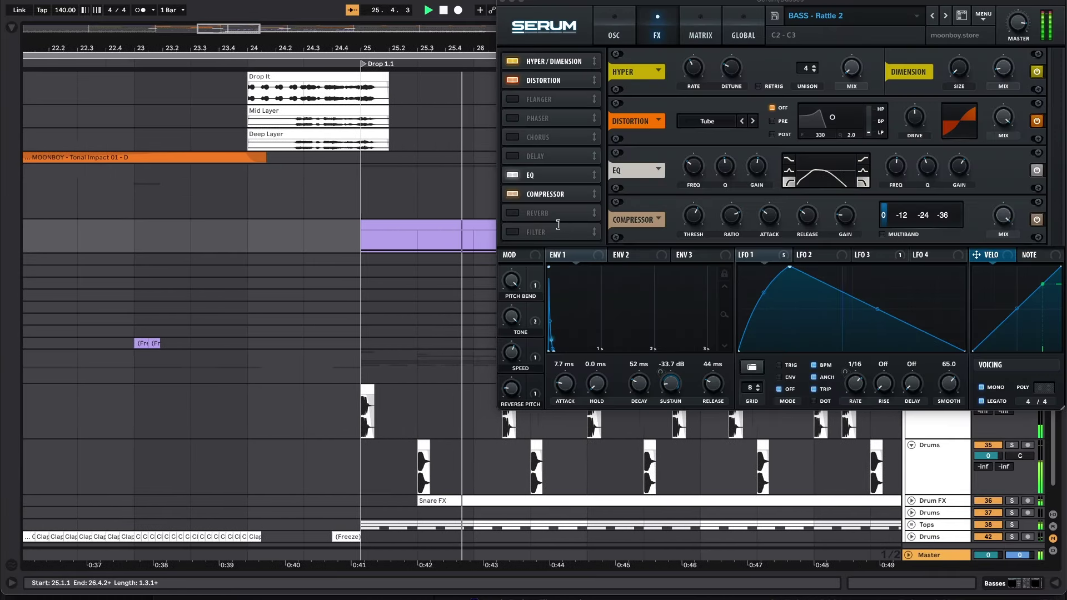
pyautogui.click(678, 225)
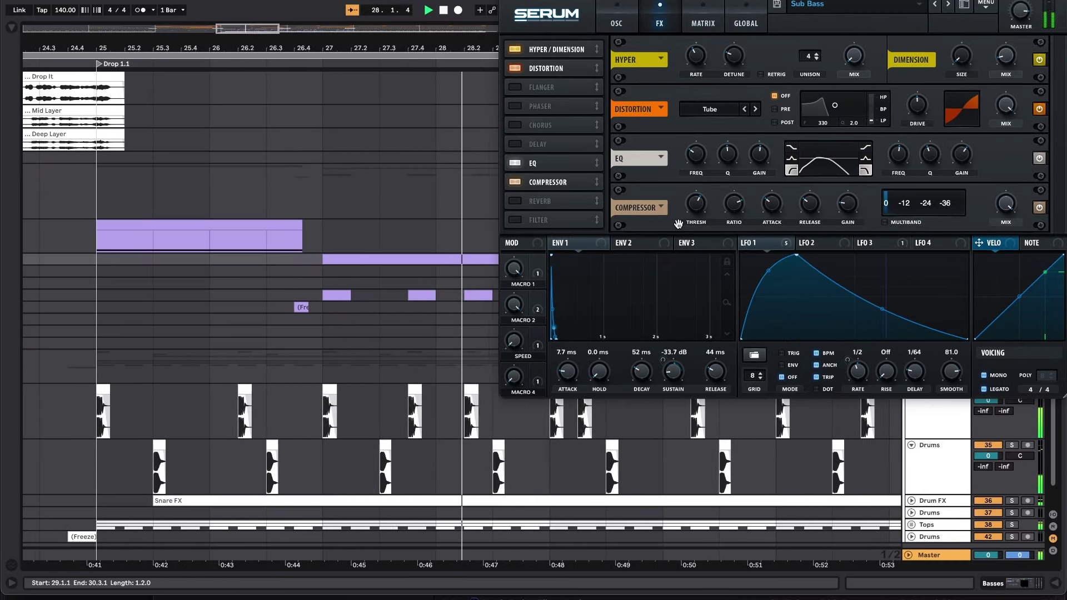
pyautogui.press('Up')
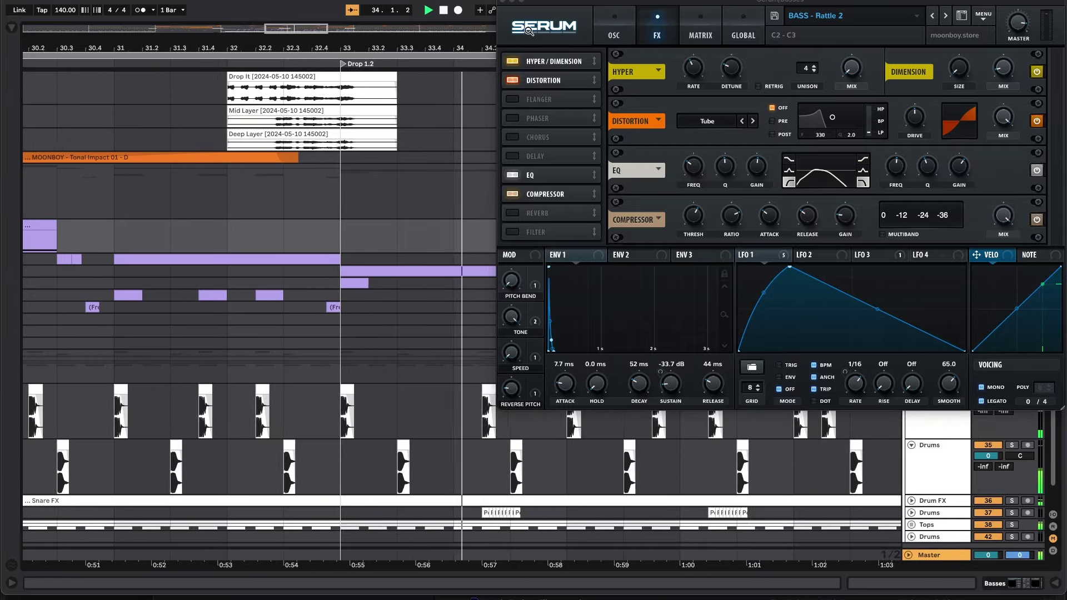
# Close the Serum window, unfold bass tracks 30, 29 and 28, and select track 28 to examine its contents.
pyautogui.click(504, 4)
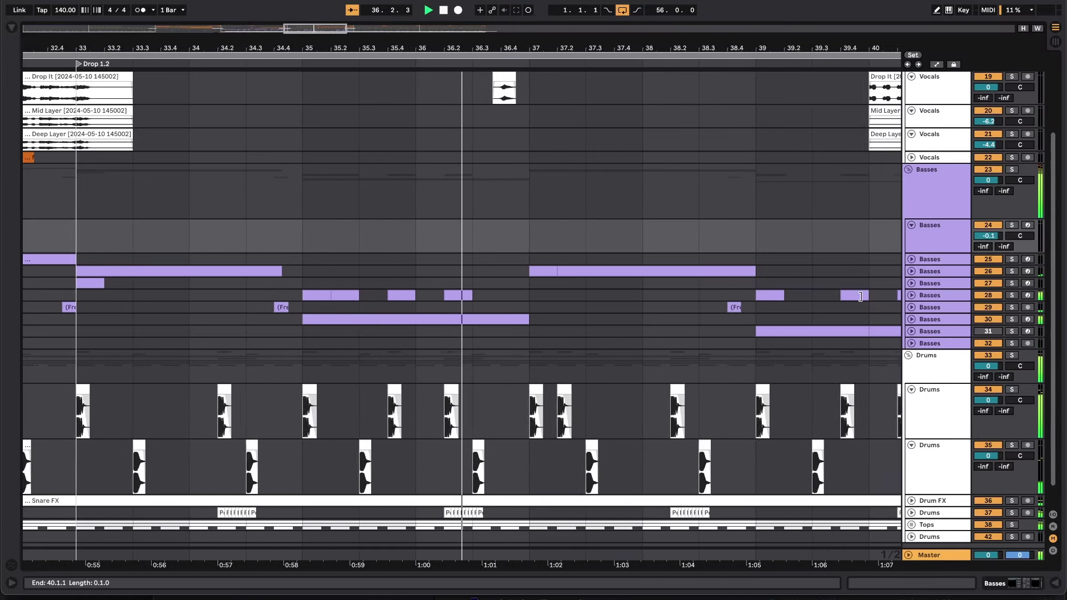
pyautogui.click(911, 319)
pyautogui.click(911, 308)
pyautogui.click(911, 295)
pyautogui.click(936, 296)
pyautogui.scroll(-10, 907, 454)
pyautogui.scroll(10, 907, 455)
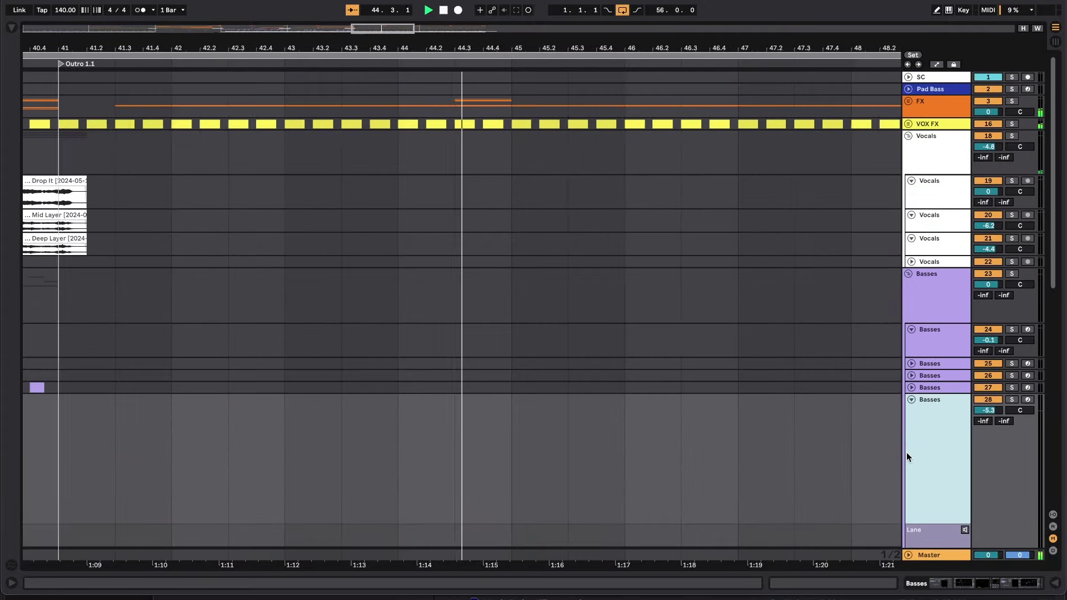
pyautogui.scroll(-10, 906, 455)
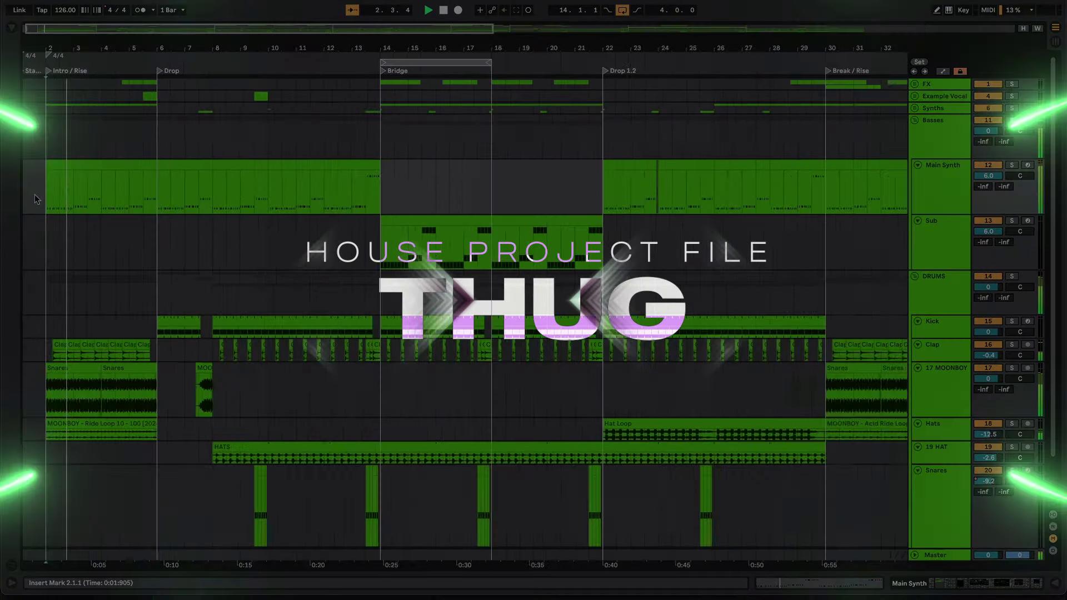
# In the 126 BPM house project "Thug", examine the Main Synth clips up close before the Drop and Bridge, returning to the full arrangement.
pyautogui.scroll(8, 34, 199)
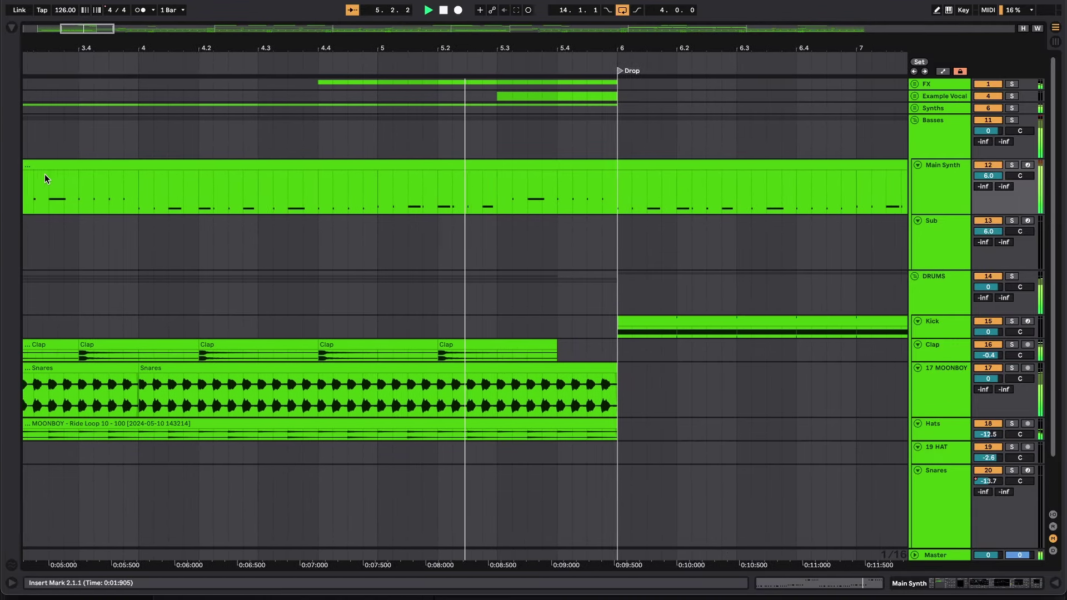
pyautogui.scroll(-10, 44, 174)
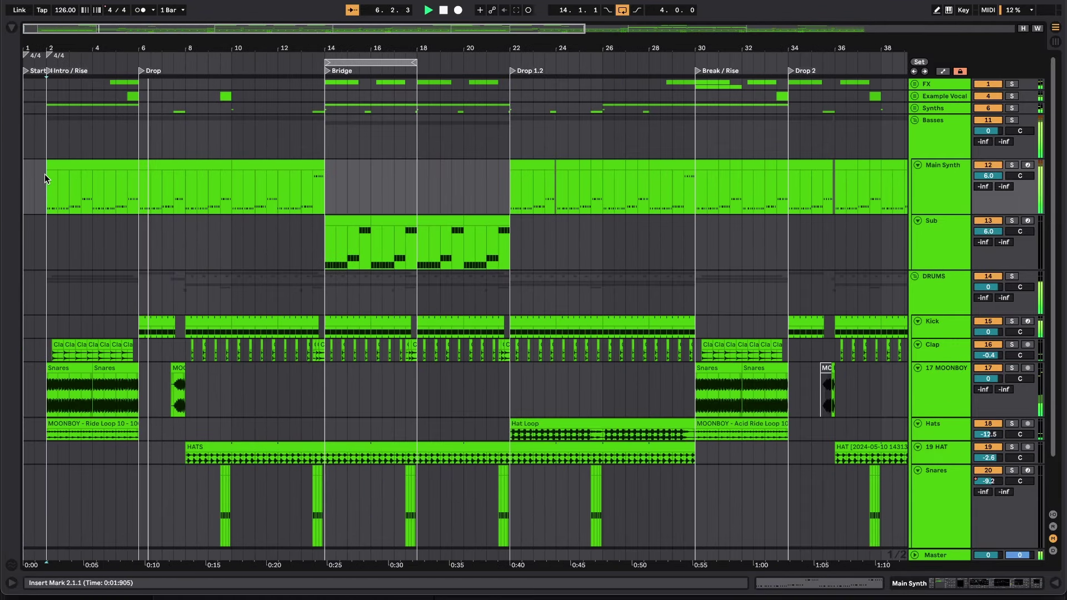
pyautogui.scroll(8, 45, 175)
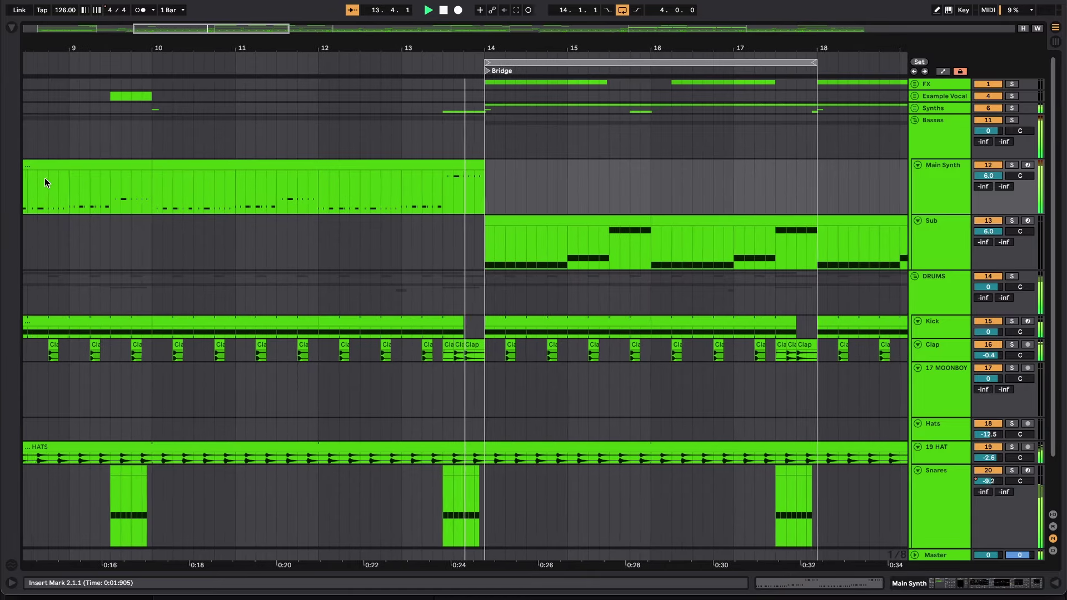
pyautogui.scroll(-10, 45, 177)
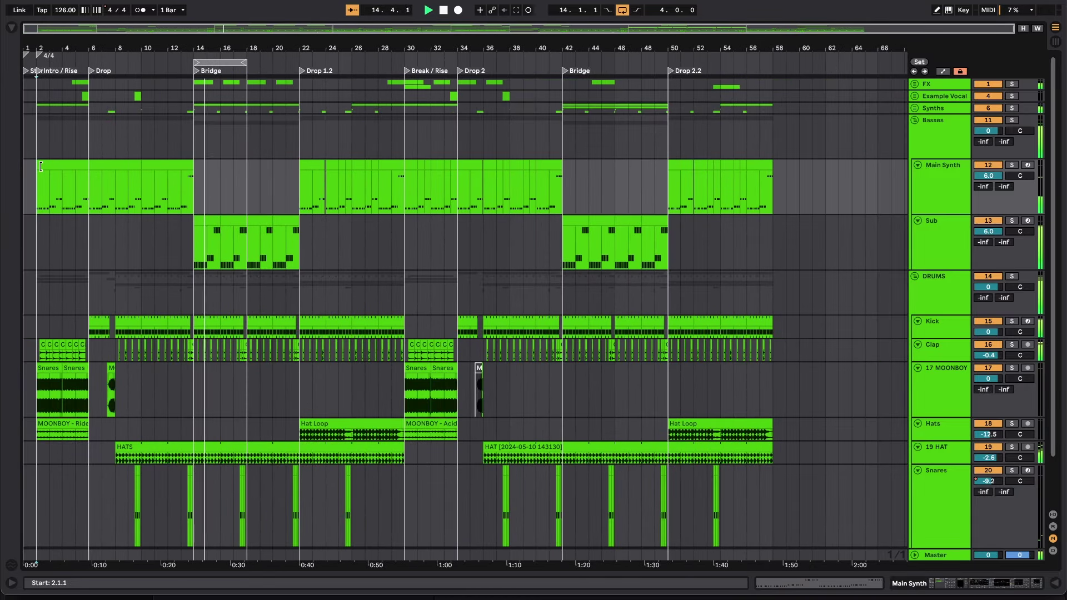